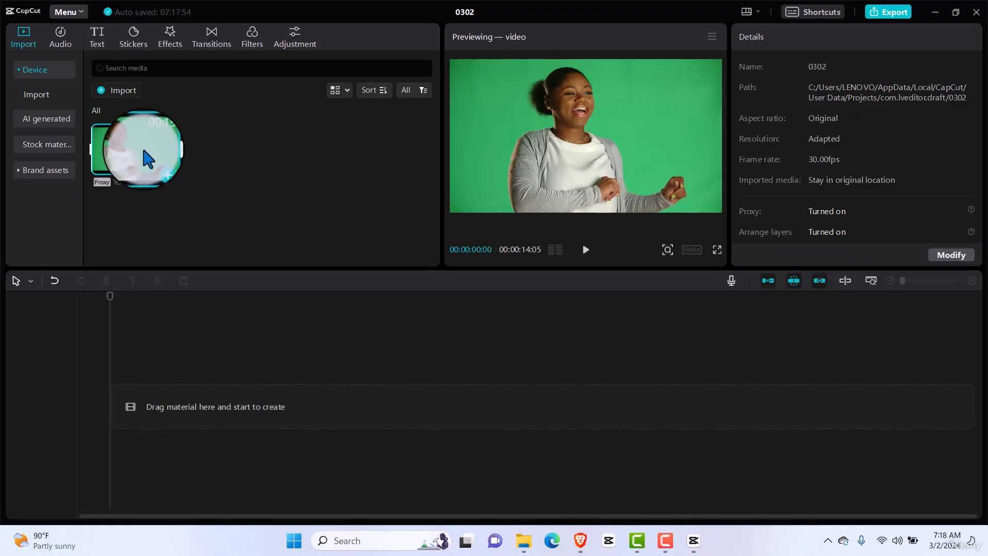
# Step: Add the imported green-screen dancing woman clip to the timeline and select it
pyautogui.click(162, 169)
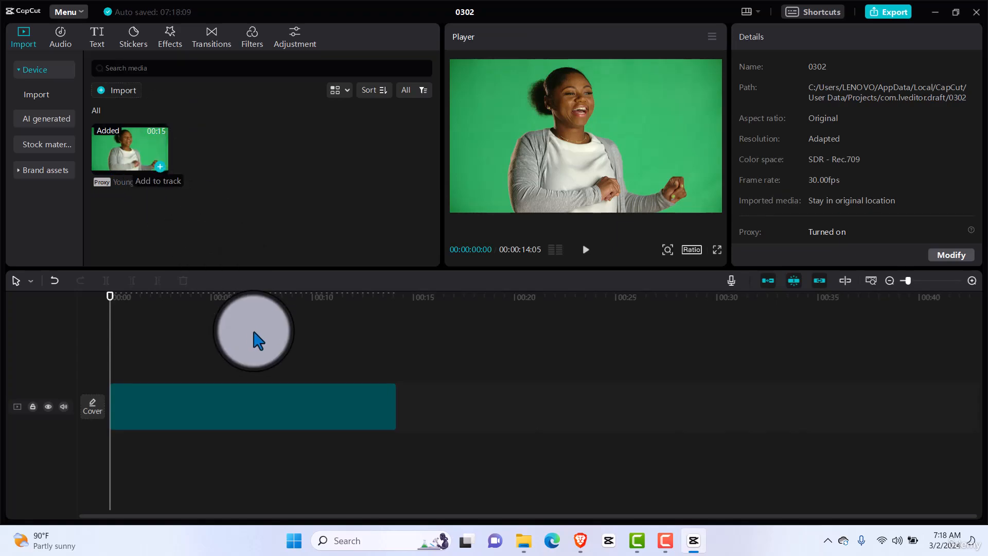
pyautogui.click(271, 409)
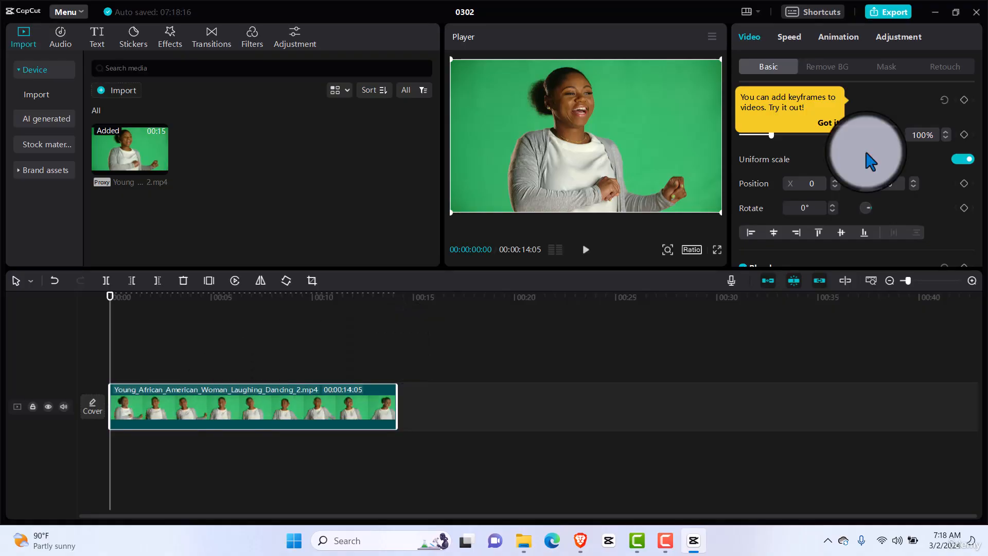
pyautogui.click(829, 125)
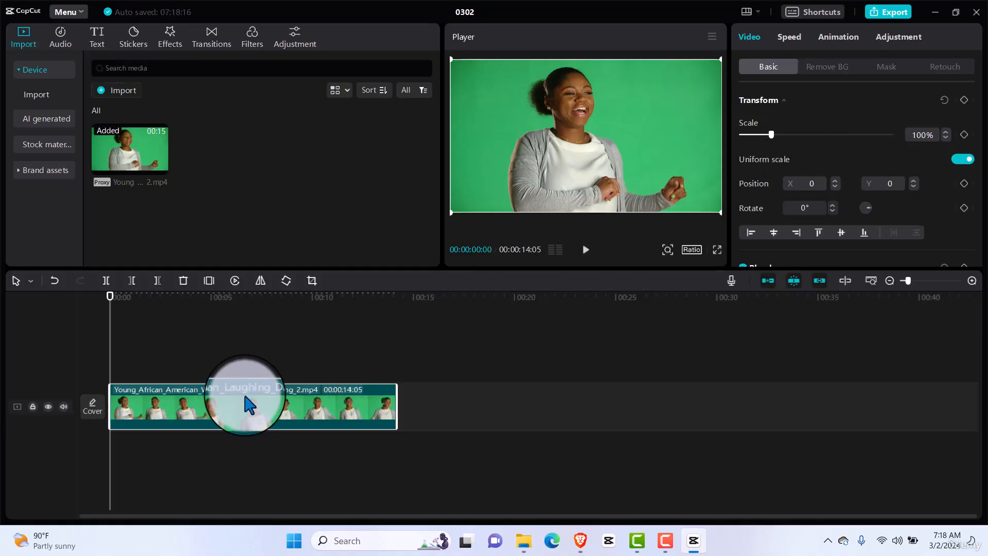
# Step: Play the first five seconds of the clip to preview the woman's movement, and return the playhead to the start
pyautogui.click(587, 250)
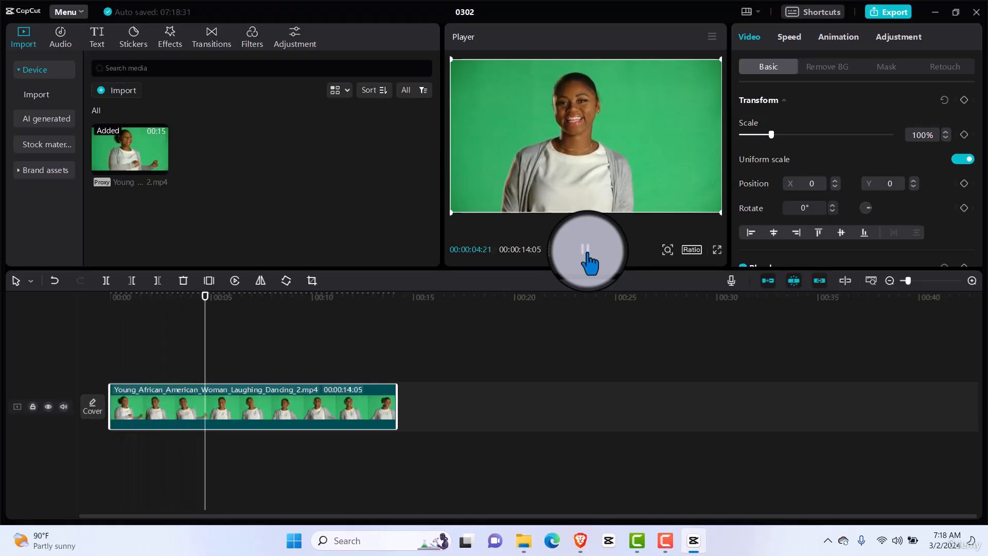
pyautogui.click(586, 251)
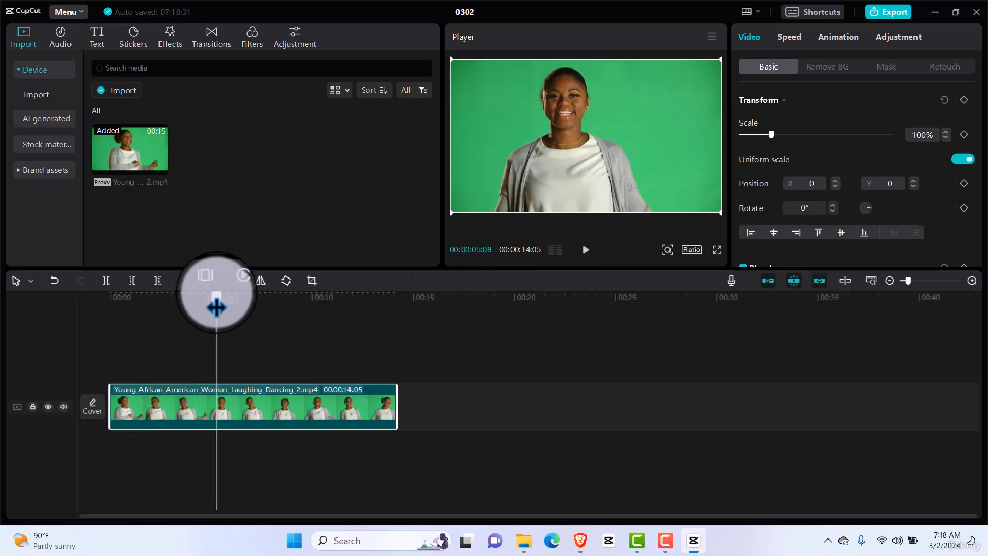
pyautogui.moveTo(216, 308); pyautogui.dragTo(90, 303)
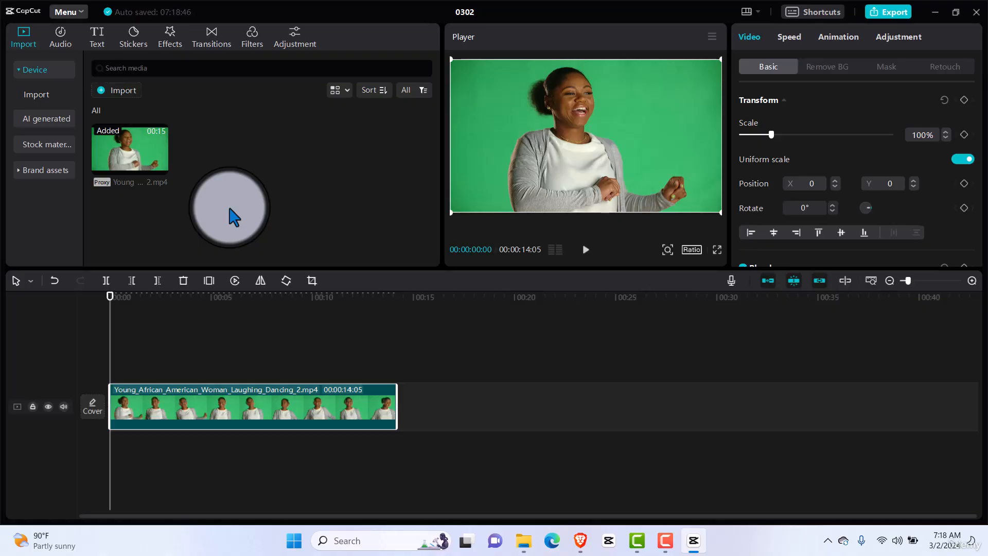
# Step: Add a default text clip above the video at the start and extend it to about 7.5 seconds
pyautogui.click(101, 46)
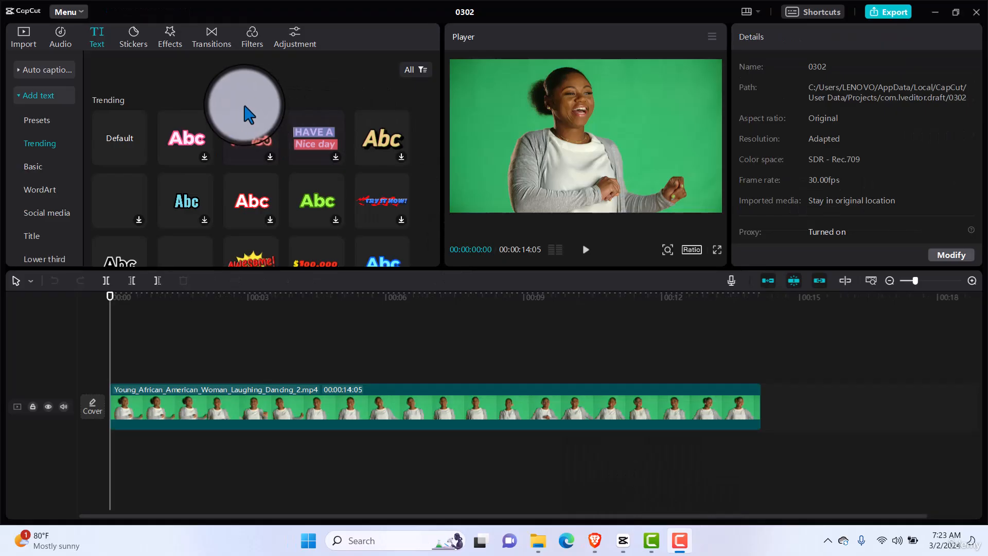
pyautogui.click(114, 140)
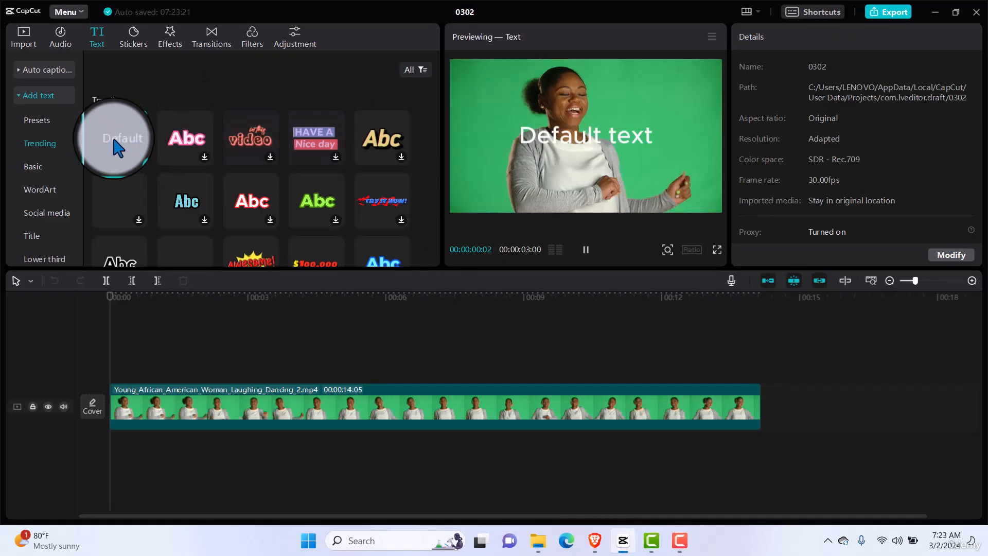
pyautogui.click(139, 157)
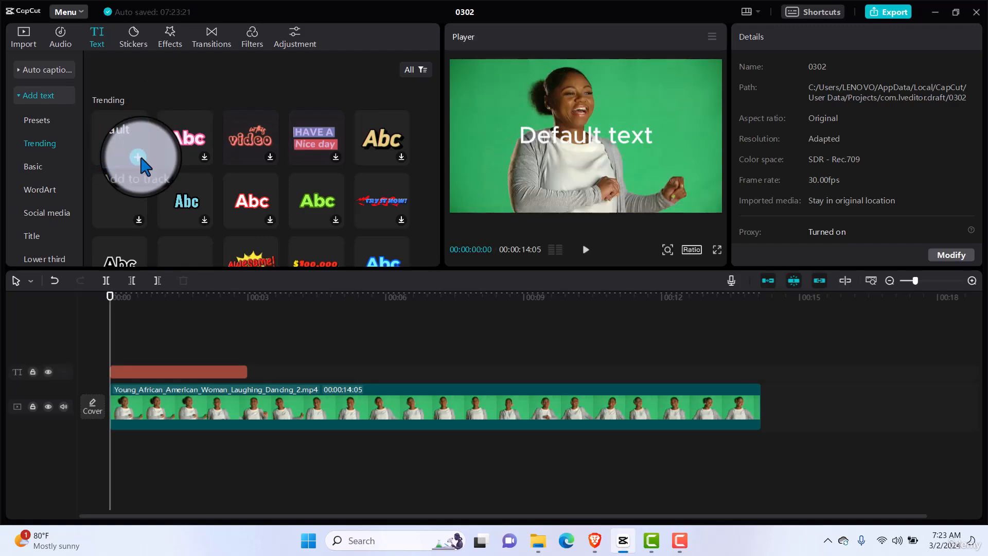
pyautogui.click(239, 373)
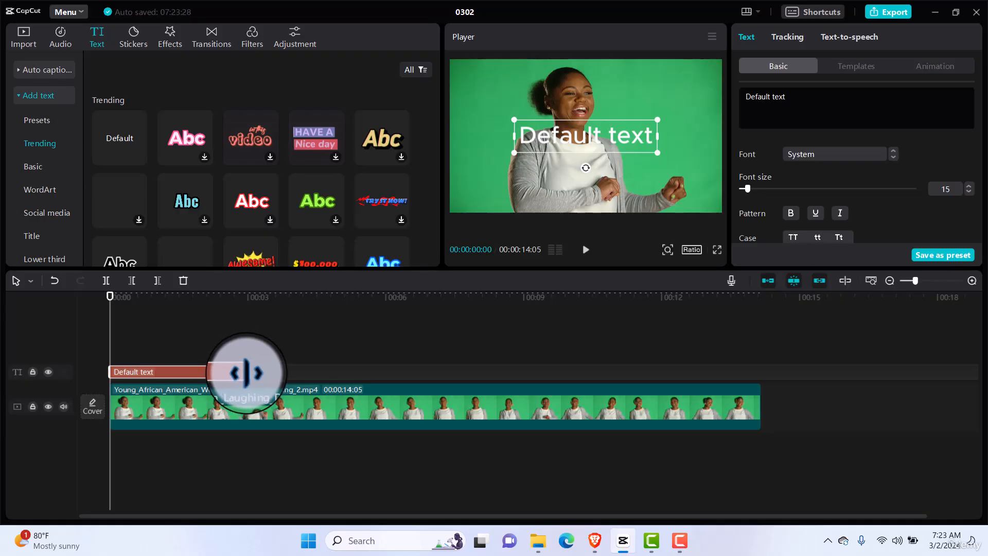
pyautogui.moveTo(247, 374); pyautogui.dragTo(457, 375)
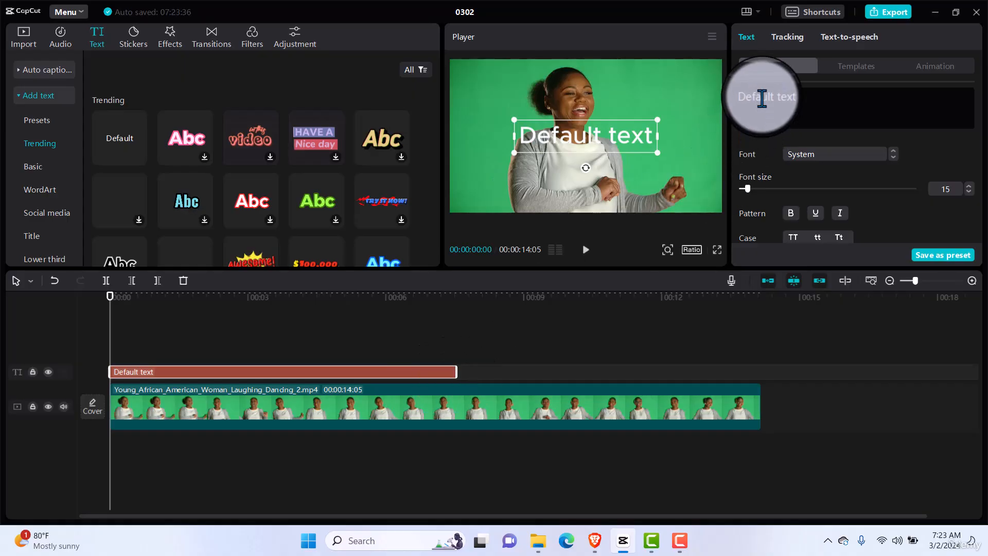
# Step: Replace the default text with a single period and scale it up in the preview
pyautogui.moveTo(763, 98); pyautogui.dragTo(788, 98)
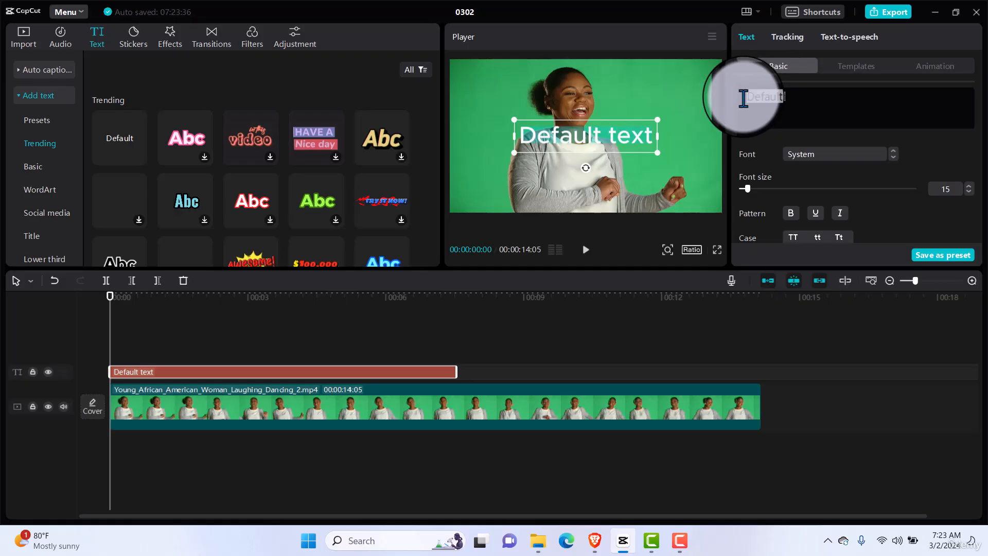
pyautogui.press('BackSpace')
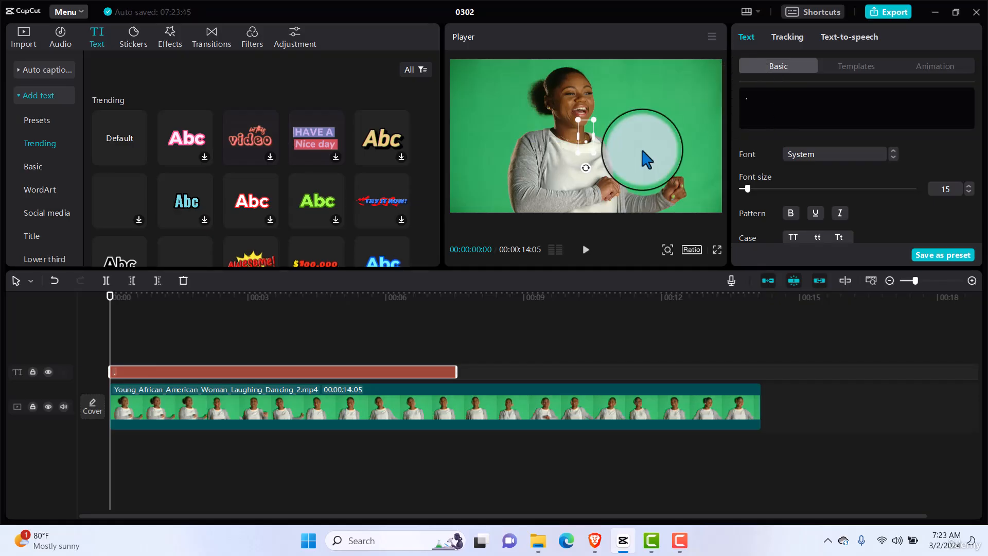
pyautogui.moveTo(593, 153); pyautogui.dragTo(673, 177)
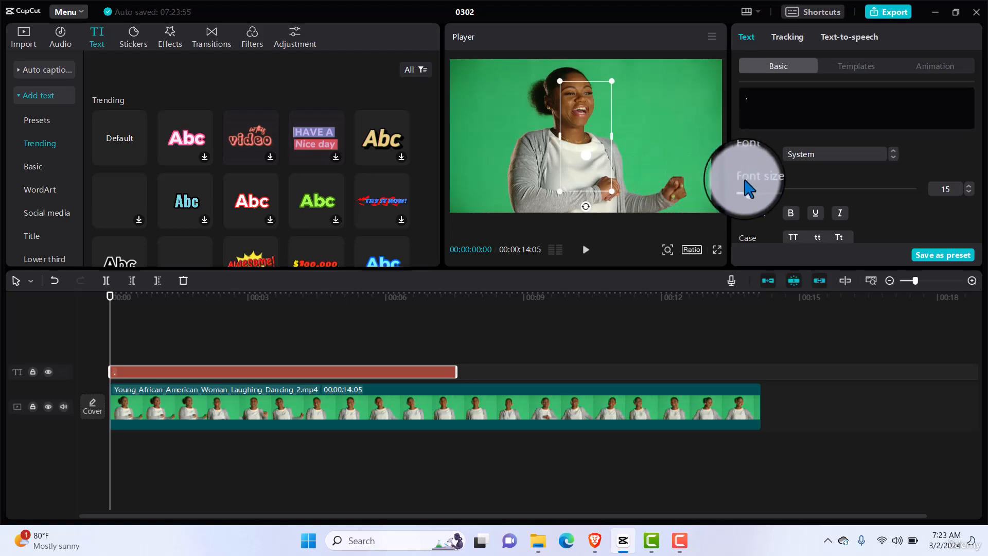
# Step: Set the dot's font size to 72 and position it over the woman's face, centred horizontally in the frame
pyautogui.moveTo(747, 188)
pyautogui.mouseDown()
pyautogui.moveTo(811, 190)
pyautogui.moveTo(754, 189)
pyautogui.mouseUp()
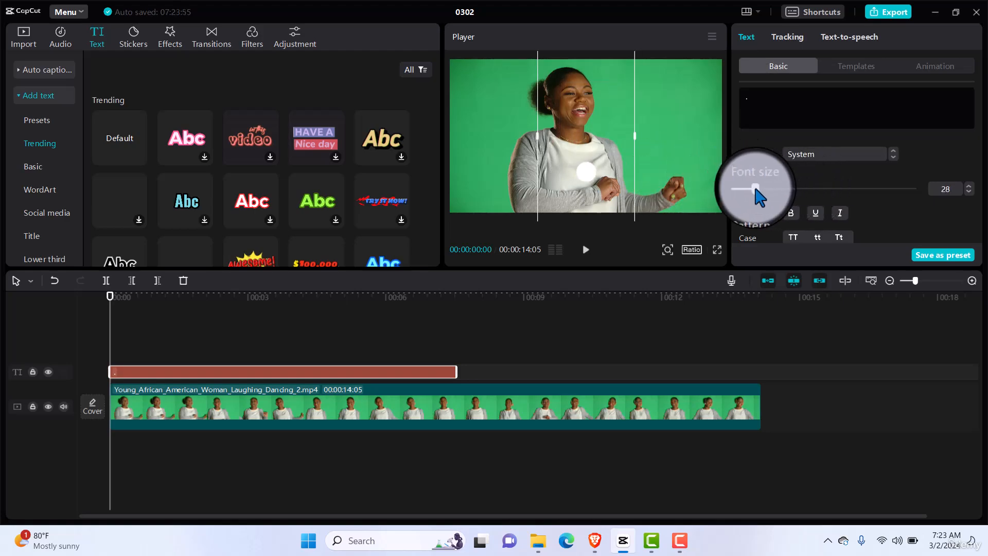
pyautogui.moveTo(582, 166); pyautogui.dragTo(573, 98)
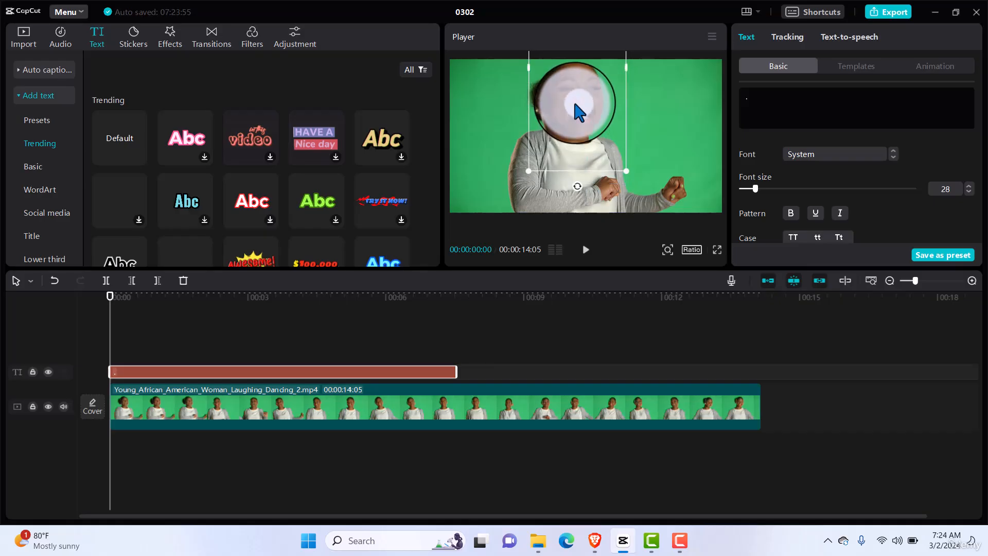
pyautogui.moveTo(754, 189); pyautogui.dragTo(780, 189)
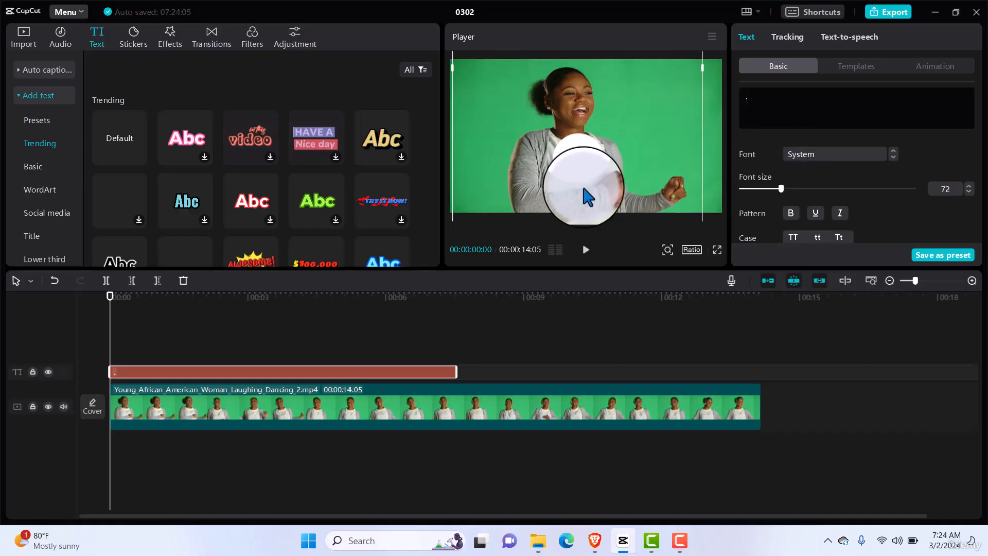
pyautogui.moveTo(579, 170); pyautogui.dragTo(583, 122)
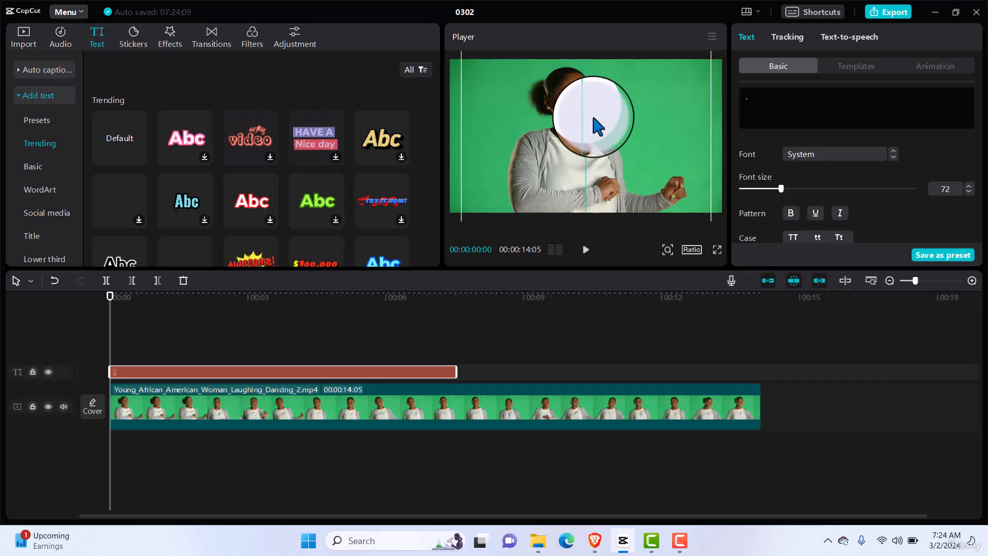
pyautogui.moveTo(591, 117); pyautogui.dragTo(596, 117)
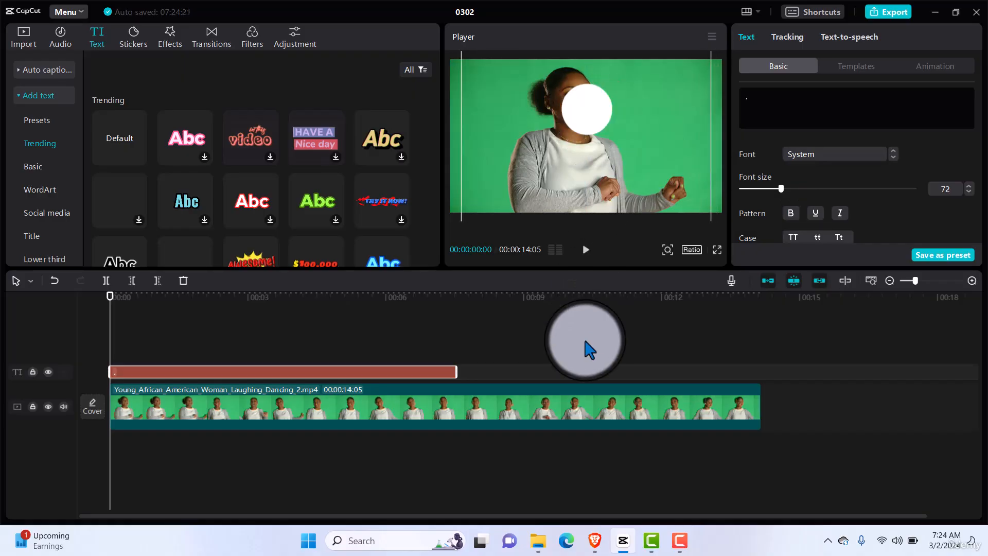
# Step: Lower the opacity of the white dot to 63% so the face shows through it
pyautogui.click(583, 355)
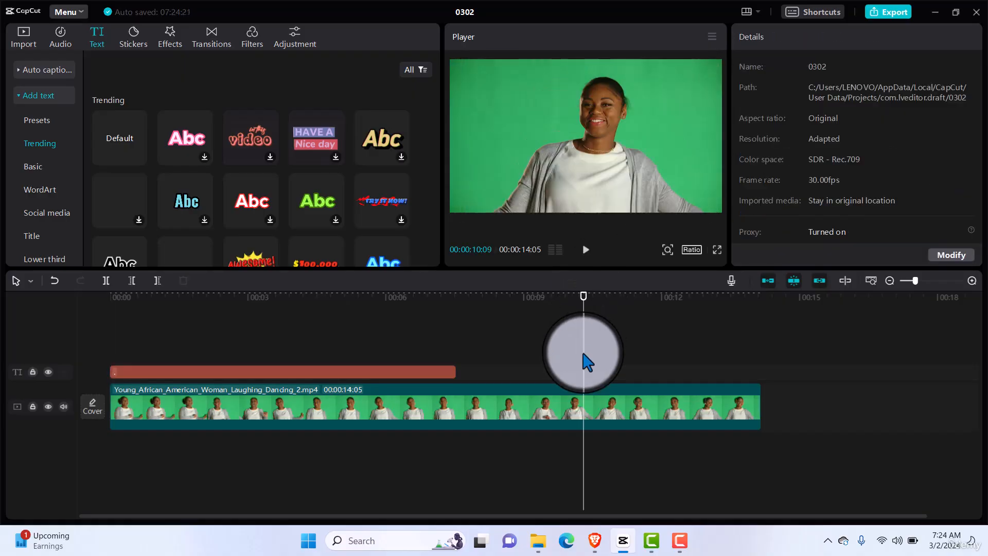
pyautogui.click(369, 349)
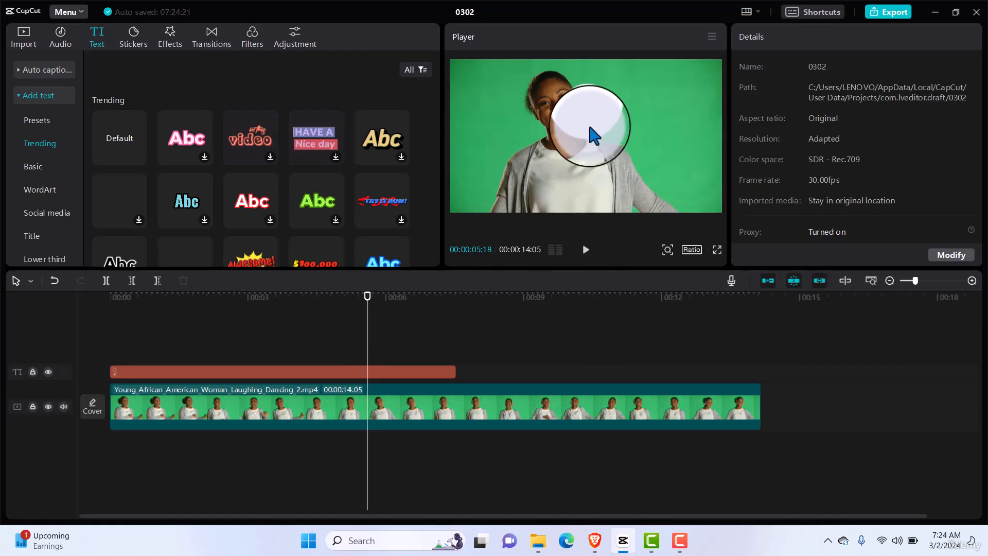
pyautogui.moveTo(589, 127); pyautogui.dragTo(590, 111)
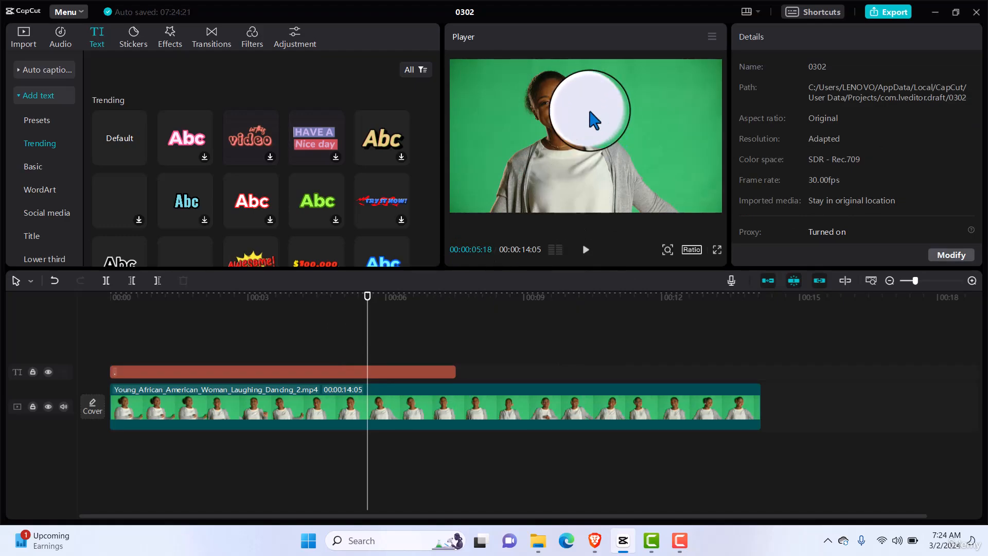
pyautogui.click(590, 110)
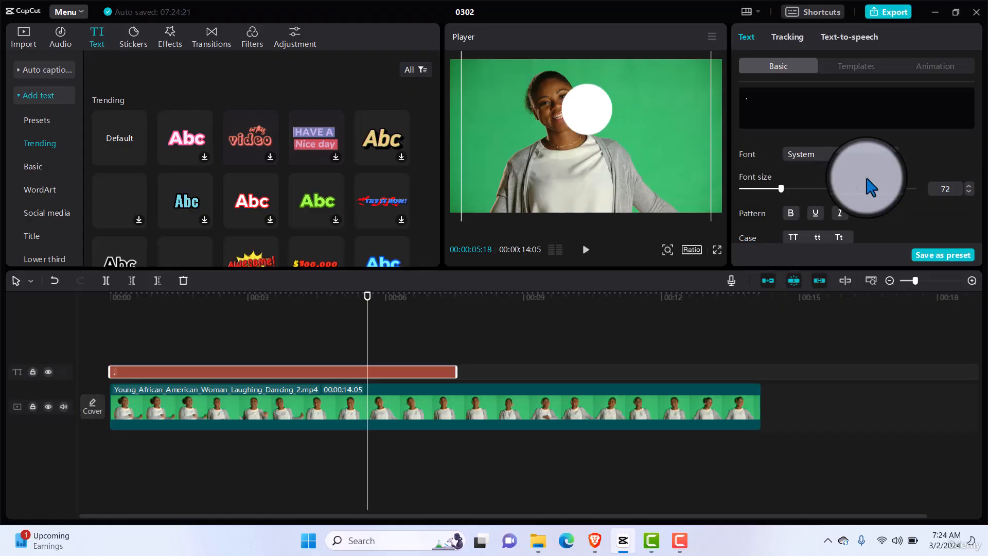
pyautogui.moveTo(984, 103); pyautogui.dragTo(985, 189)
pyautogui.moveTo(890, 209); pyautogui.dragTo(836, 209)
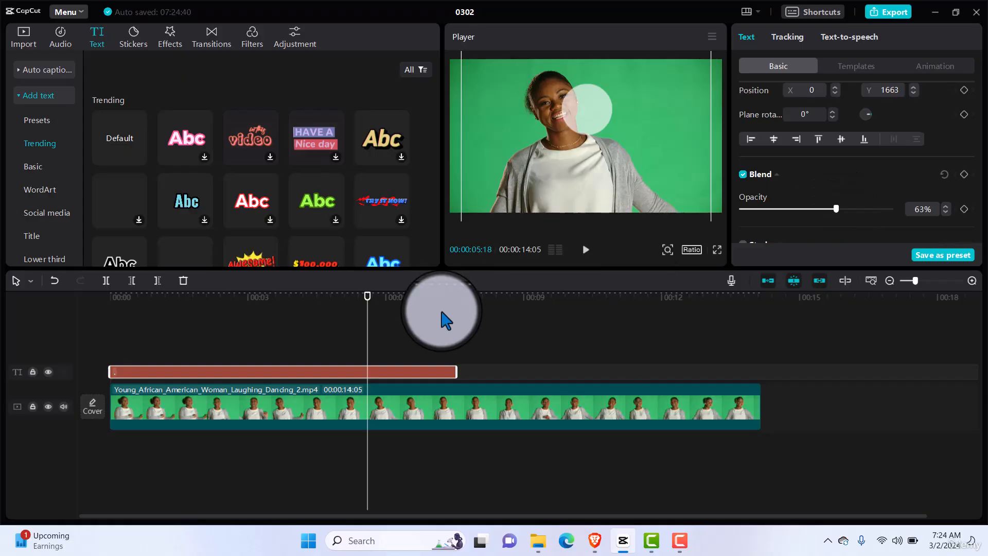
# Step: Keyframe the video clip's transform at 00:00:00:00 with scale 123% and position X 213, Y -243, aligning the face with the dot
pyautogui.moveTo(368, 308); pyautogui.dragTo(106, 326)
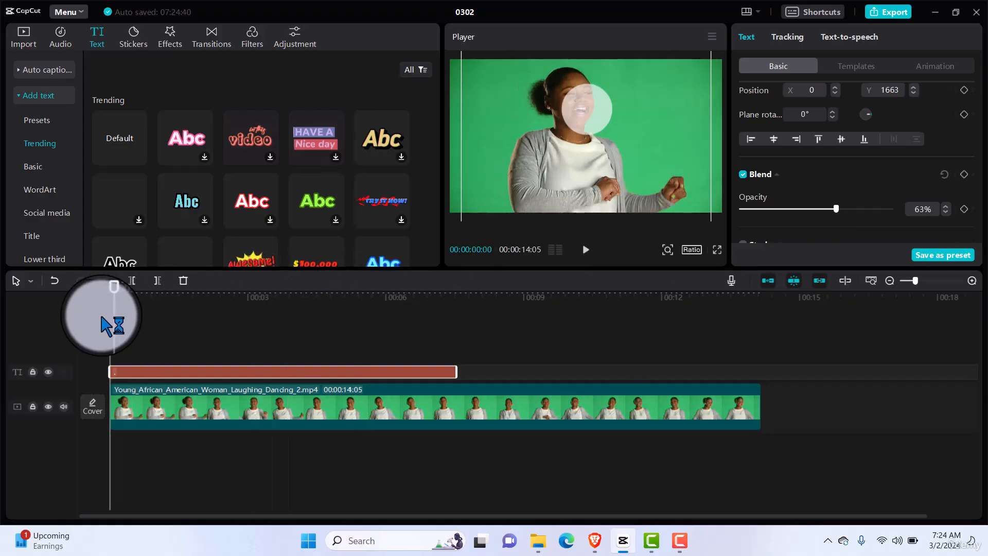
pyautogui.click(421, 409)
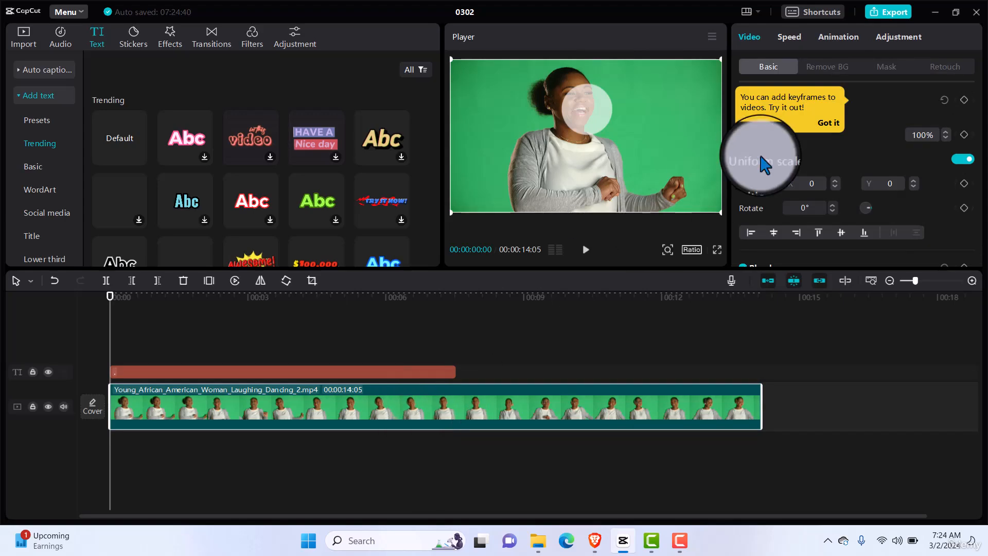
pyautogui.click(835, 133)
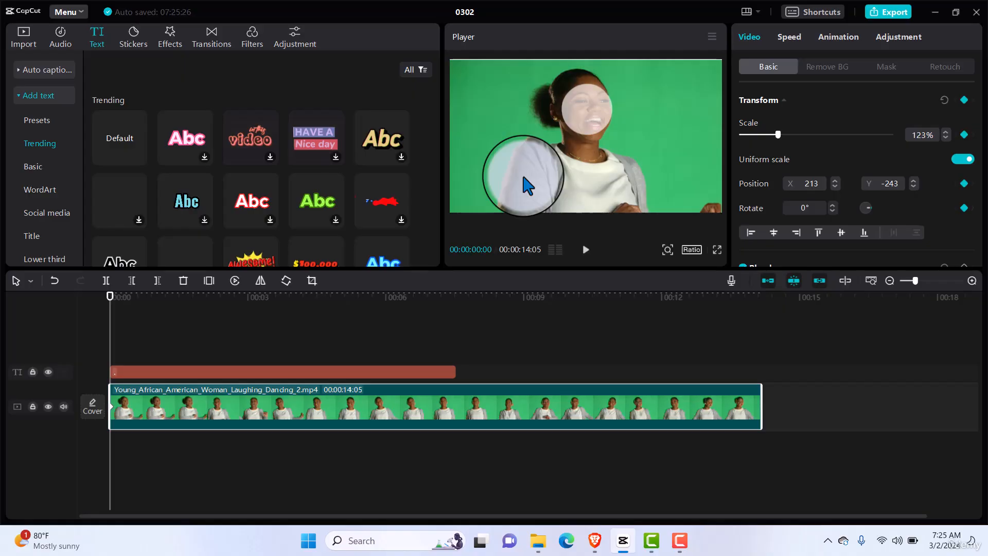
# Step: At 00:00:00:10, realign the face with the dot by setting the video's position to X 495, Y -284 and scale to 134%
pyautogui.press('space')
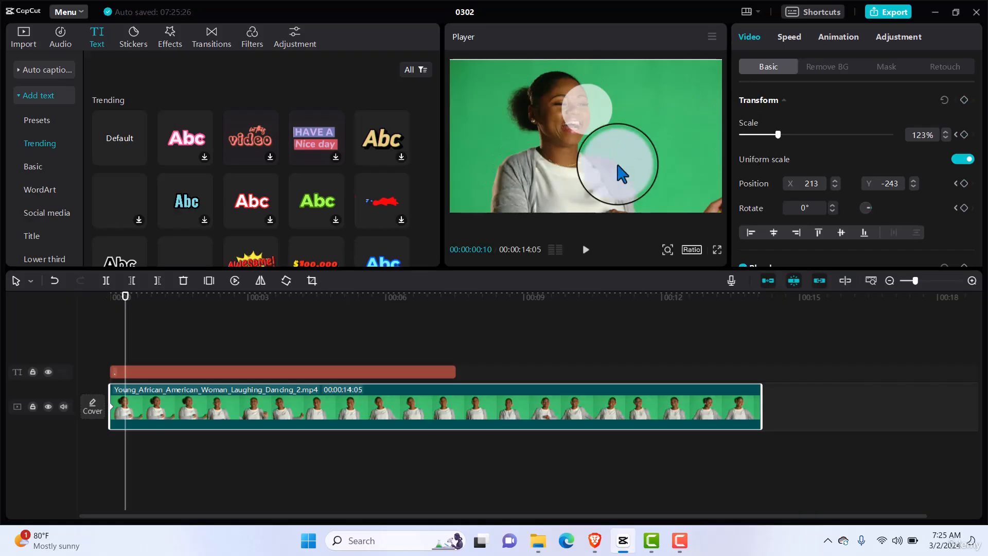
pyautogui.moveTo(564, 177); pyautogui.dragTo(575, 188)
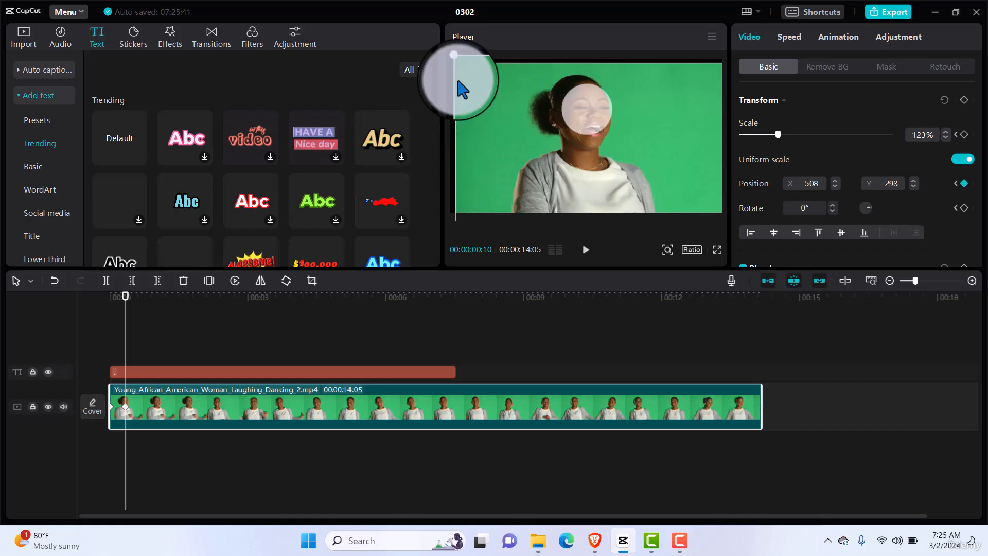
pyautogui.moveTo(455, 64); pyautogui.dragTo(453, 61)
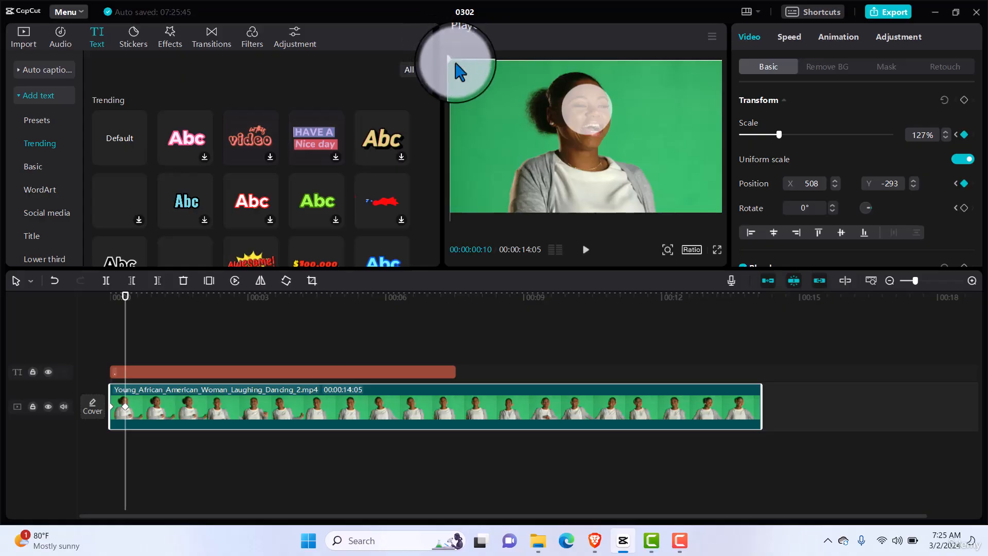
pyautogui.moveTo(455, 62); pyautogui.dragTo(434, 48)
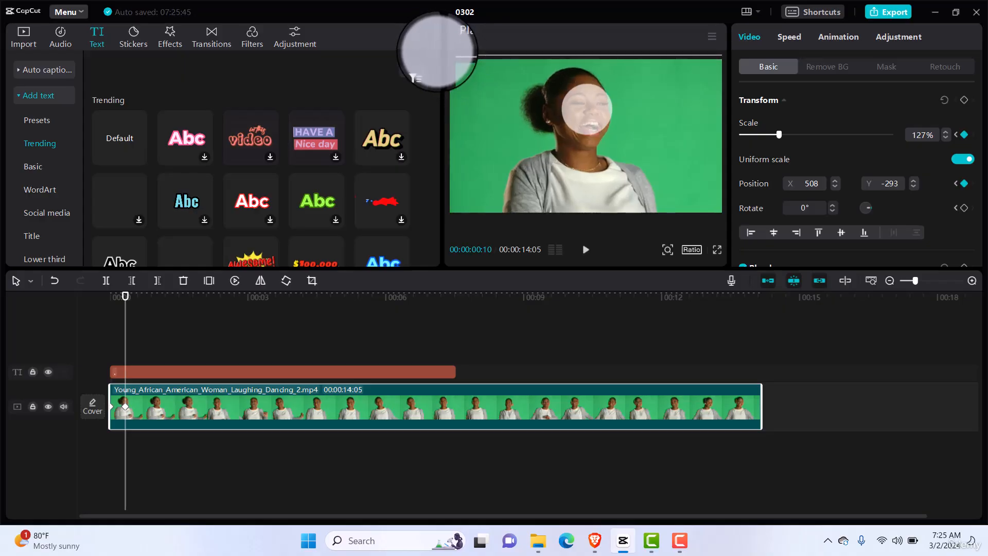
pyautogui.moveTo(474, 85); pyautogui.dragTo(470, 82)
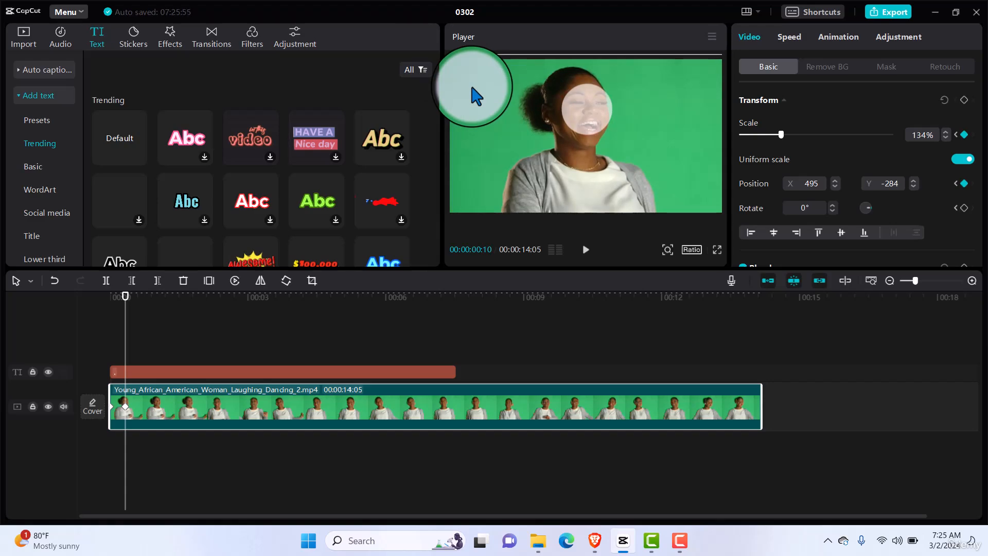
# Step: At 00:00:00:20, move the video to X 929, Y -393 and scale it to 148% to keep the face under the dot
pyautogui.hotkey('shift', 'Right')
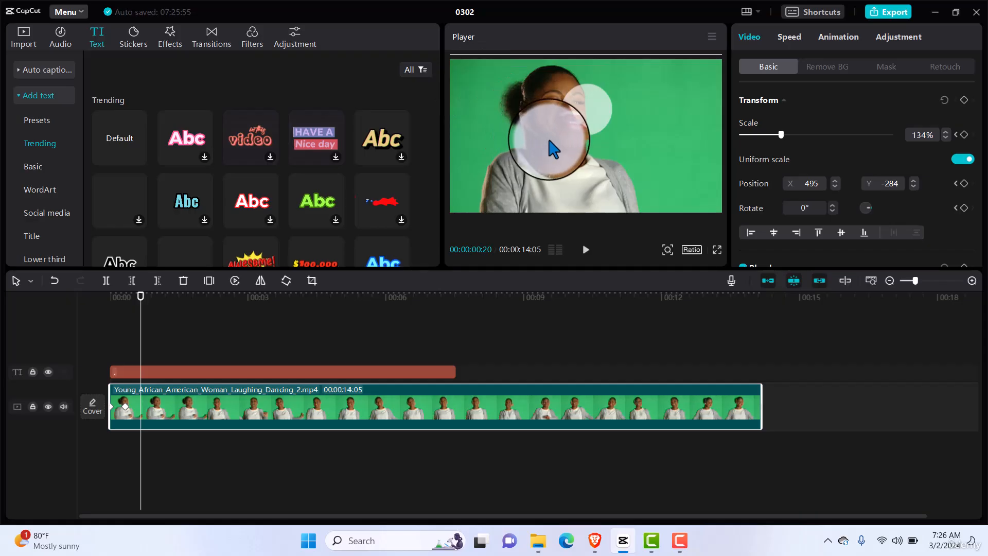
pyautogui.moveTo(554, 150); pyautogui.dragTo(475, 109)
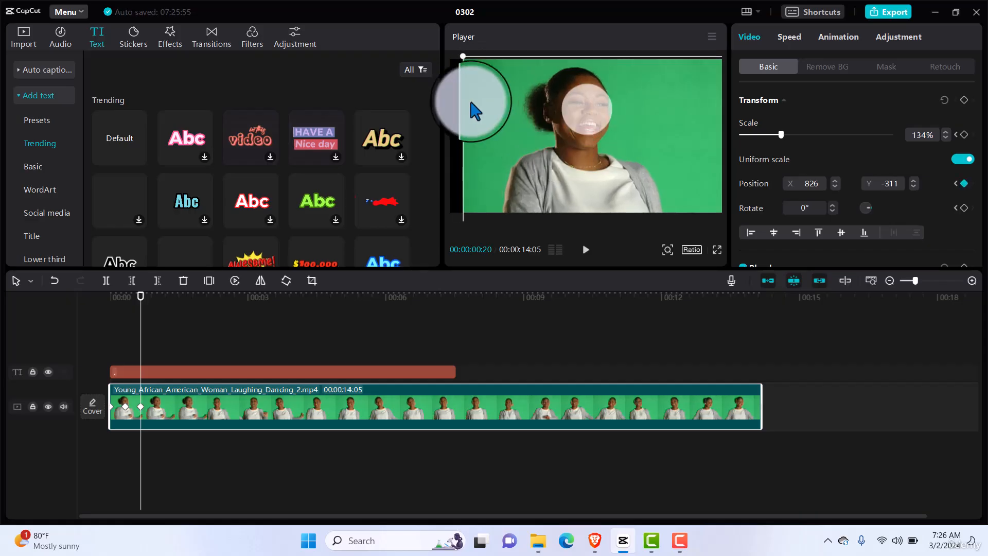
pyautogui.moveTo(464, 57); pyautogui.dragTo(425, 65)
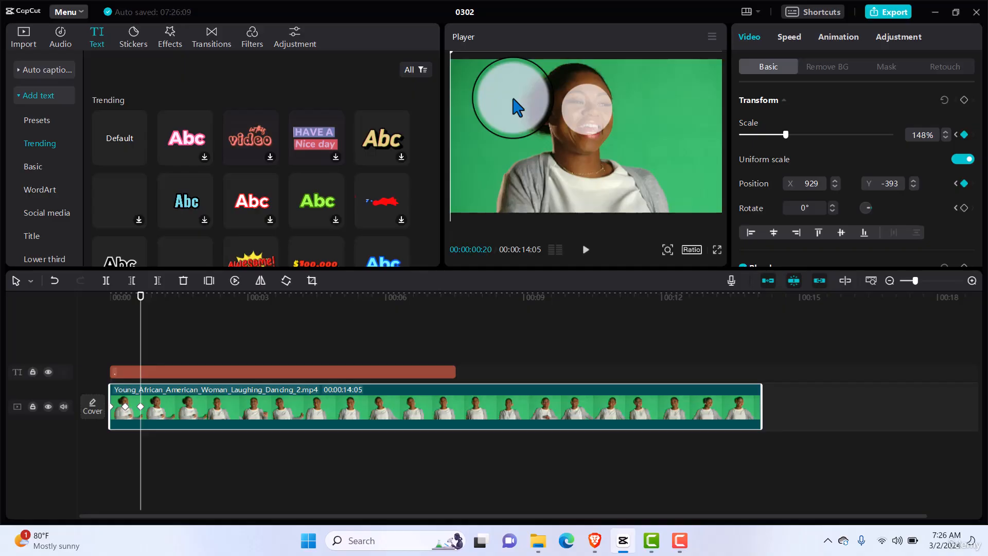
# Step: At 00:00:01:00, realign the woman's face with the dot by moving the video to position X 643, Y -384
pyautogui.hotkey('shift', 'Right')
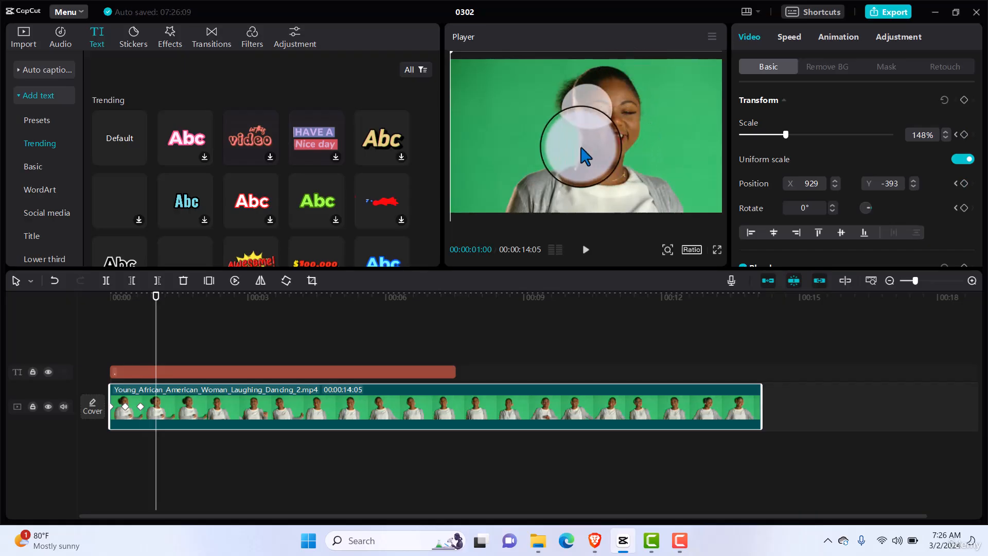
pyautogui.click(631, 167)
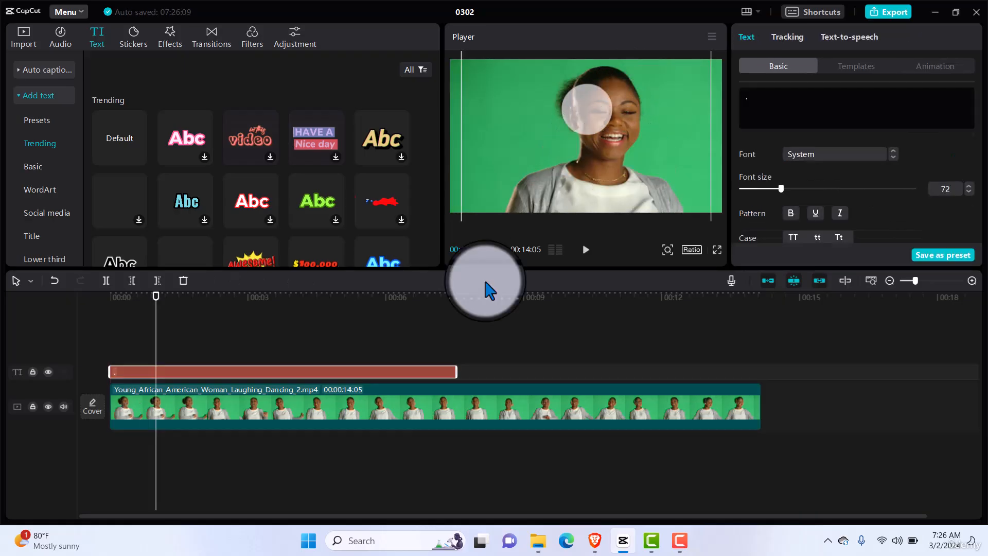
pyautogui.click(446, 401)
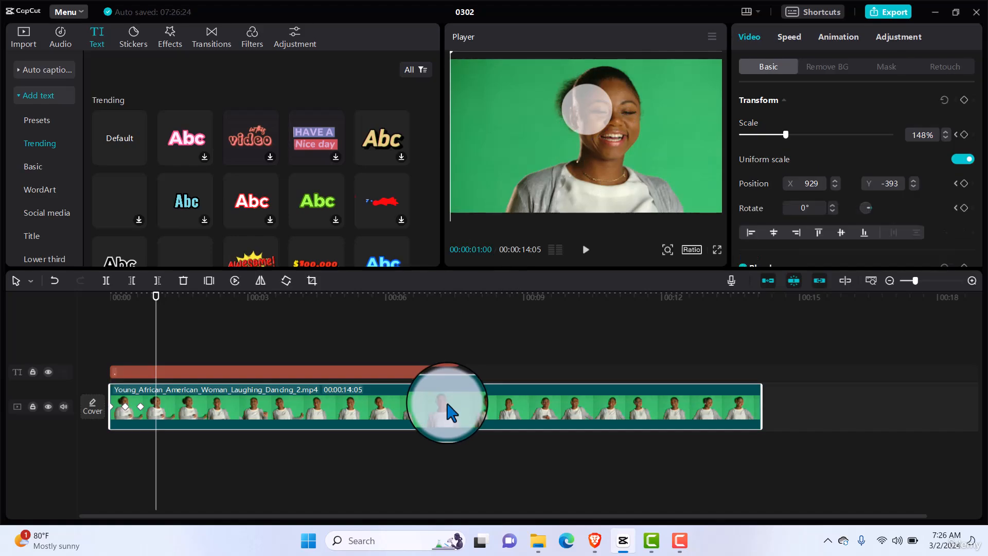
pyautogui.moveTo(635, 200); pyautogui.dragTo(613, 196)
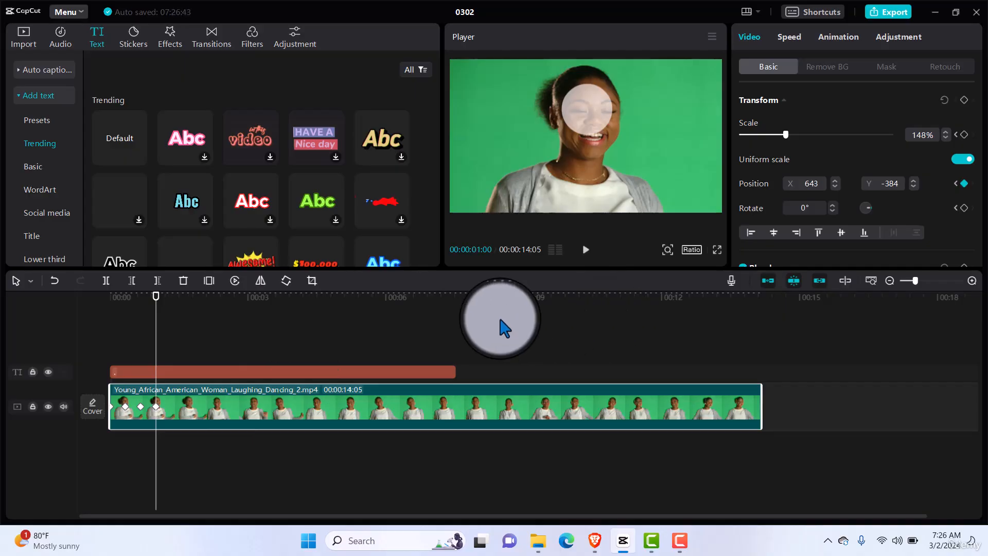
# Step: Keep the face under the dot by moving the video to X 357, Y -293 at 00:00:01:10 and X 661, Y -348 at 00:00:01:20
pyautogui.hotkey('shift', 'Right')
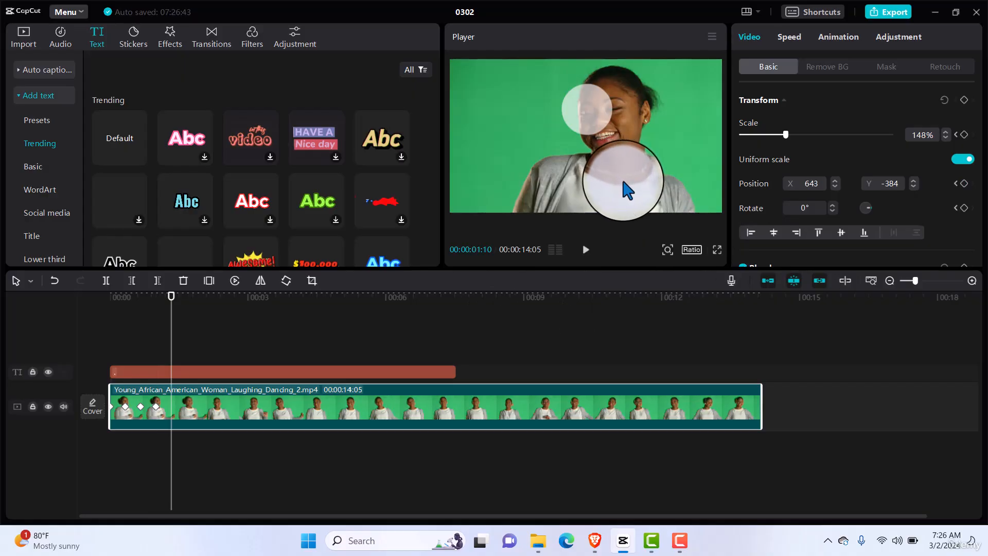
pyautogui.moveTo(623, 177); pyautogui.dragTo(602, 171)
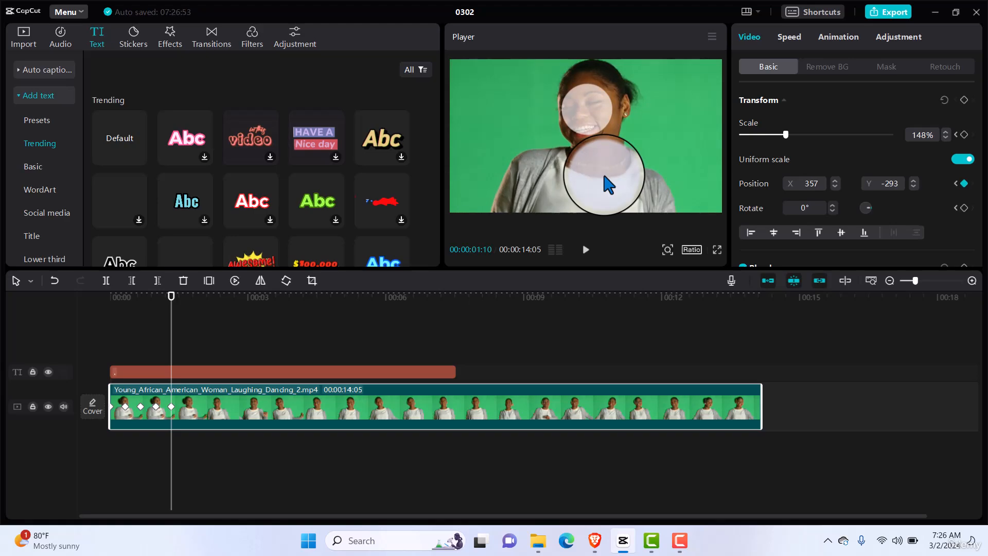
pyautogui.hotkey('shift', 'Right')
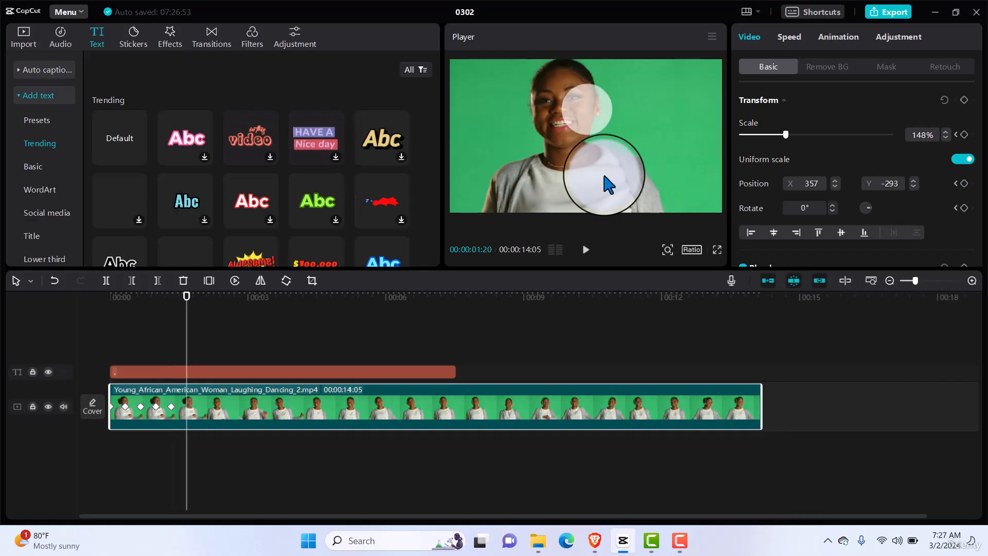
pyautogui.moveTo(586, 153); pyautogui.dragTo(608, 155)
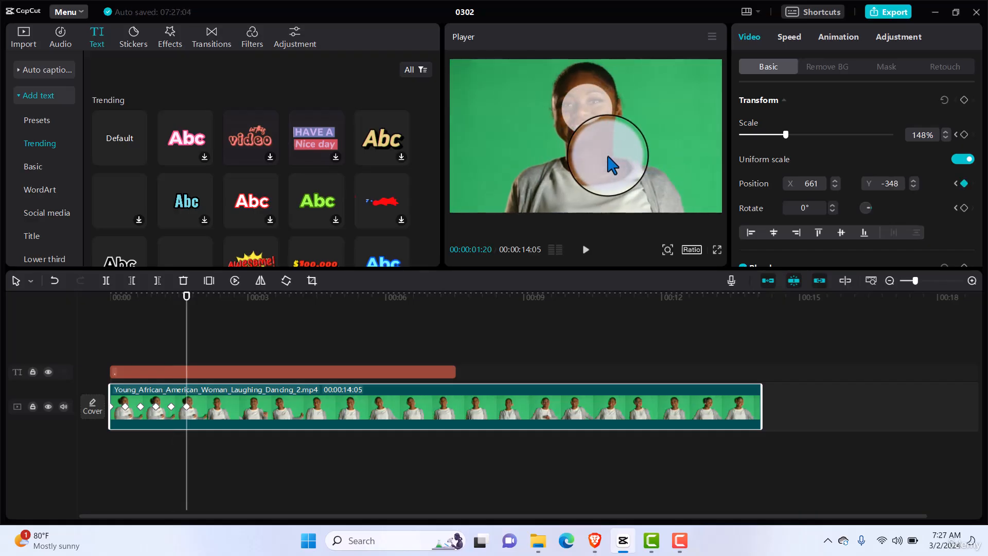
# Step: At 00:00:02:00, keyframe the video clip's position at X 929, Y -375 so the face sits under the dot
pyautogui.hotkey('shift', 'Right')
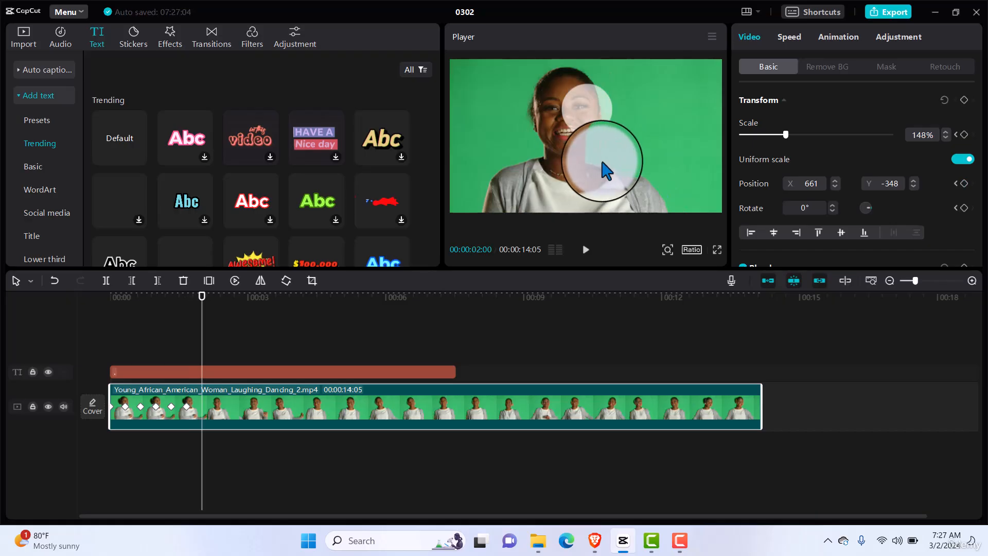
pyautogui.click(571, 174)
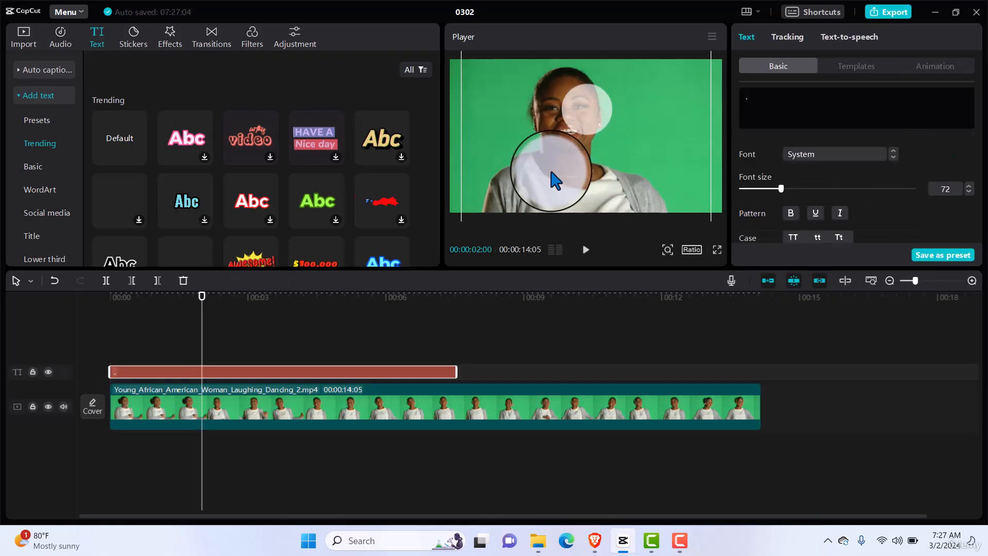
pyautogui.click(503, 408)
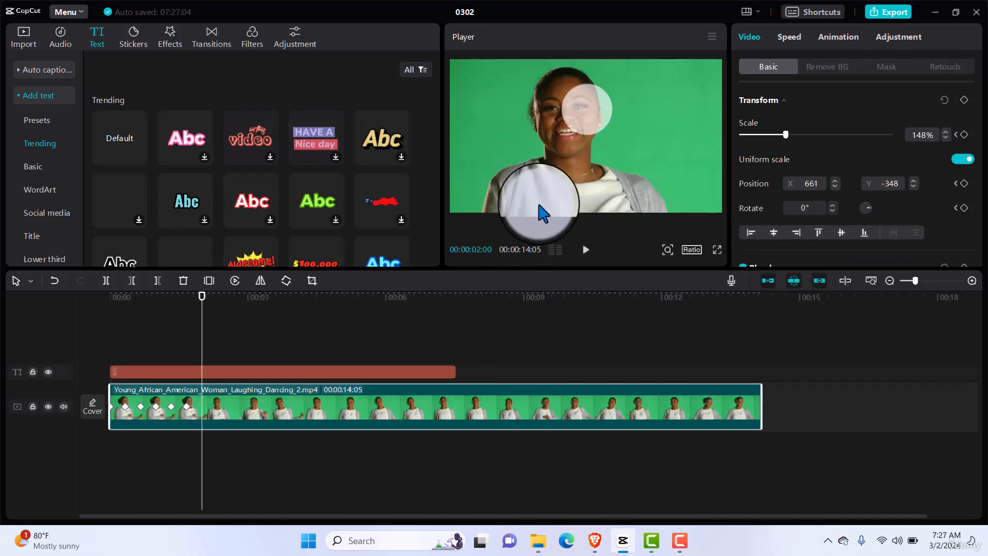
pyautogui.moveTo(547, 170); pyautogui.dragTo(561, 166)
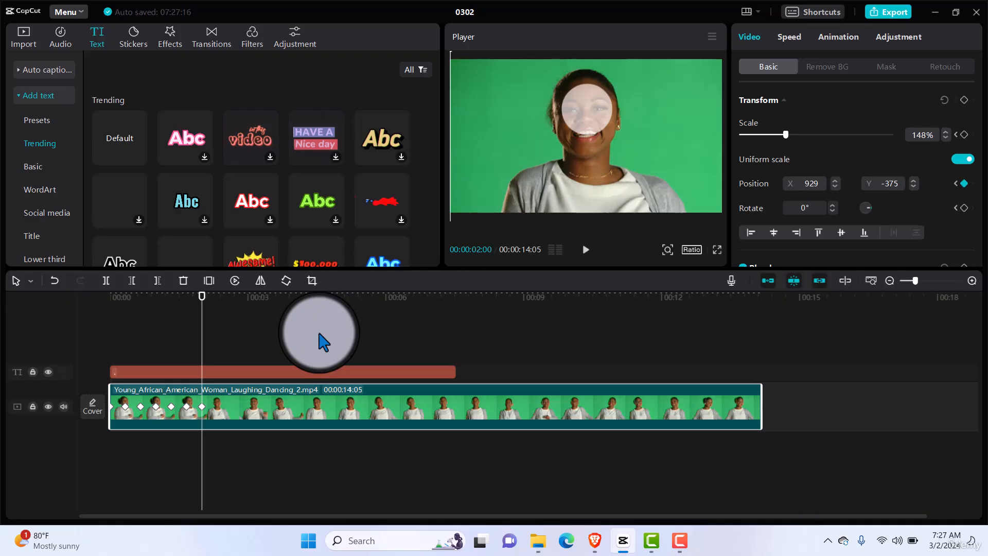
# Step: Reposition the video under the dot to X 425, Y -393 at 00:00:02:10 and to X 139, Y -330 at 00:00:02:20
pyautogui.hotkey('shift', 'Right')
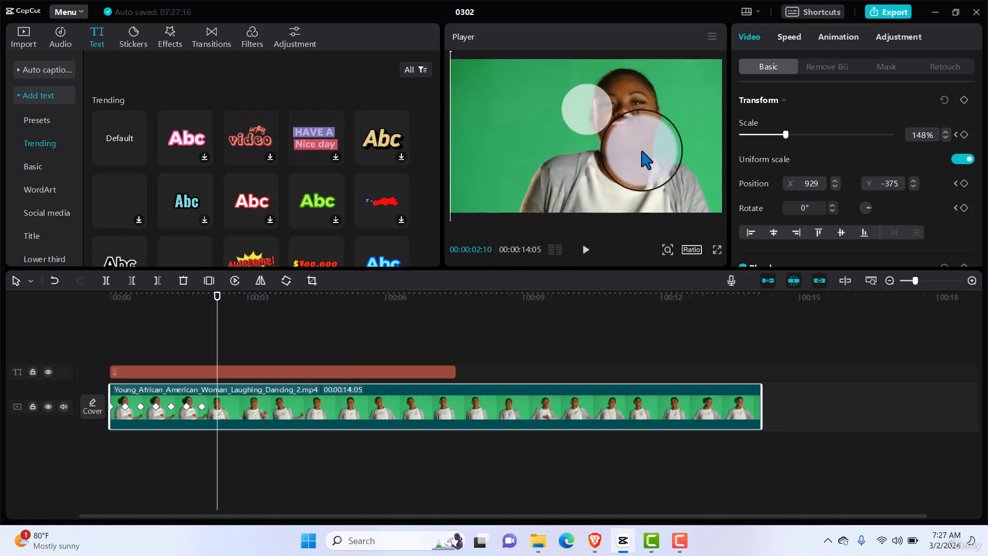
pyautogui.moveTo(638, 152); pyautogui.dragTo(610, 161)
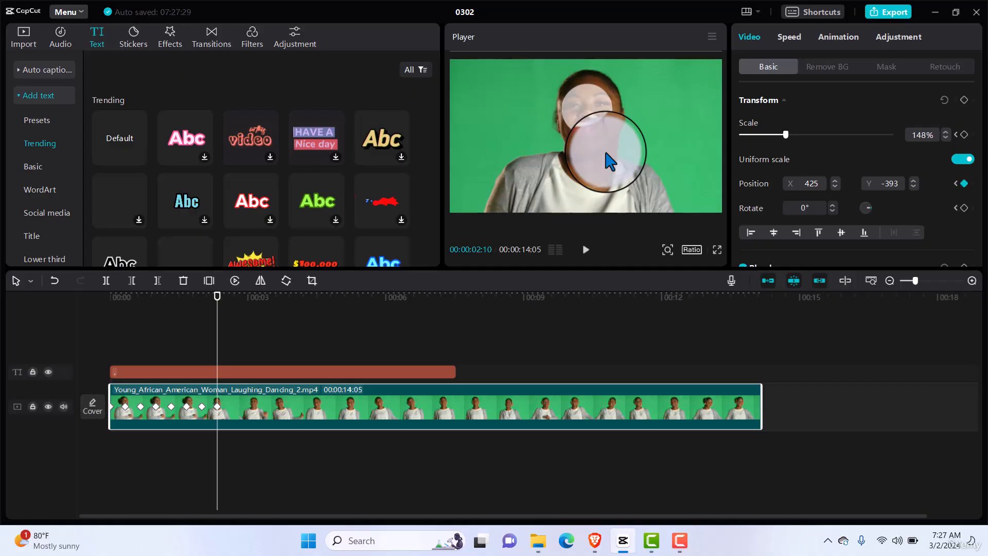
pyautogui.hotkey('shift', 'Right')
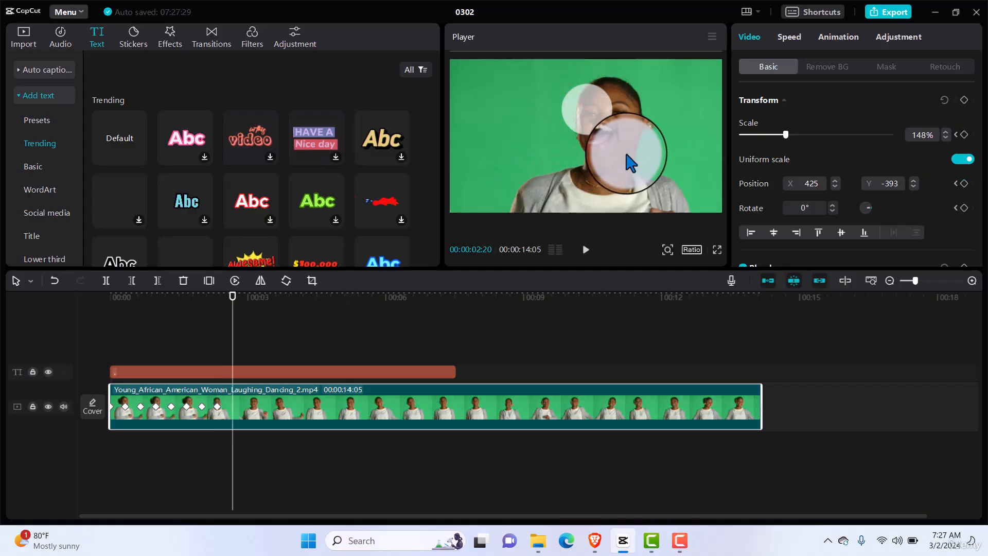
pyautogui.moveTo(634, 157); pyautogui.dragTo(614, 153)
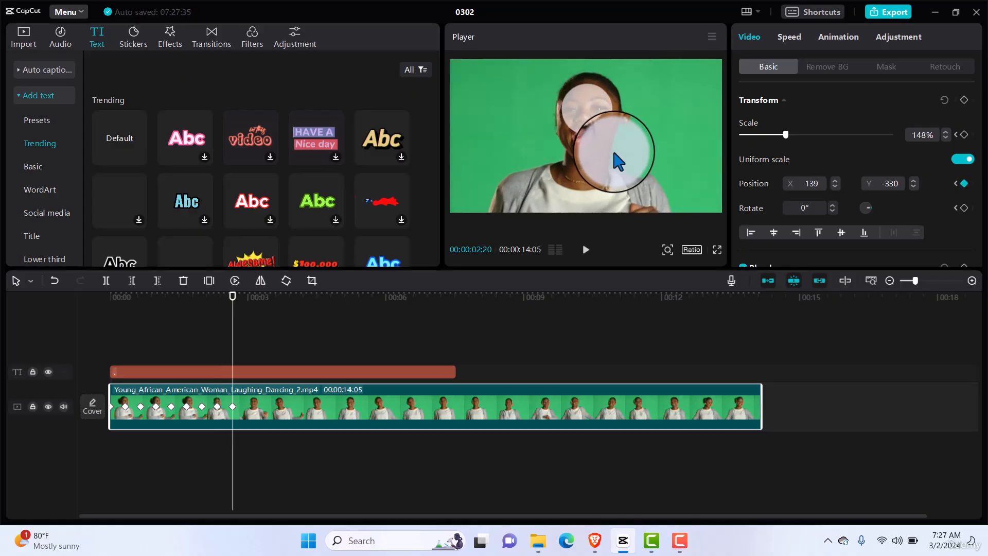
# Step: Keyframe the video's position at X 634, Y -411 at 00:00:03:00 and at X 1019, Y -293 at 00:00:03:10, following the face
pyautogui.hotkey('shift', 'Right')
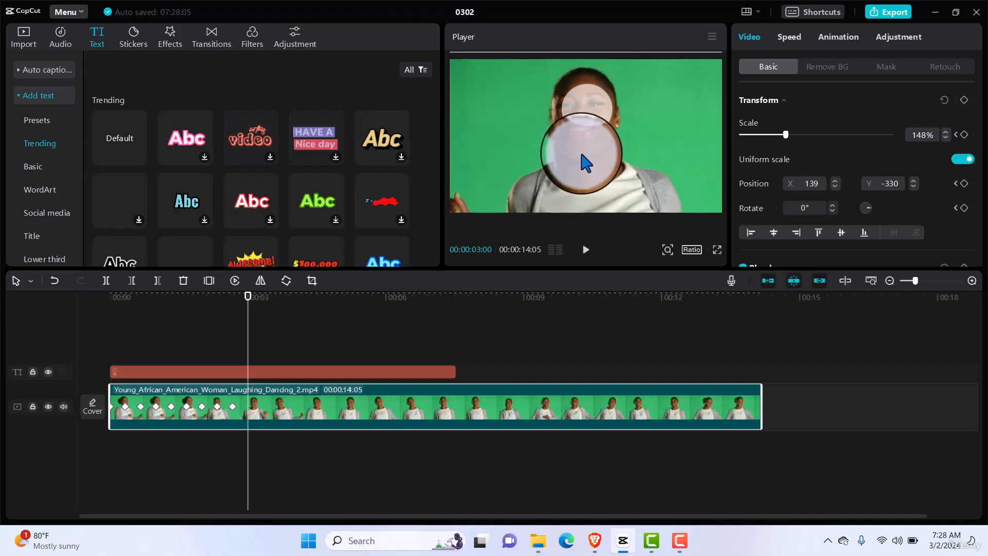
pyautogui.moveTo(546, 148); pyautogui.dragTo(581, 155)
pyautogui.hotkey('shift', 'Right')
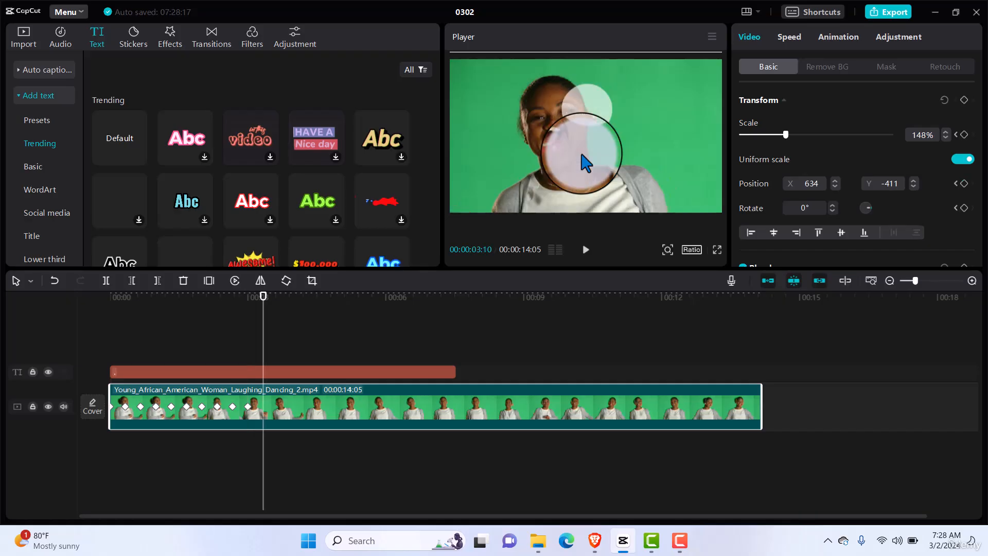
pyautogui.moveTo(585, 163); pyautogui.dragTo(457, 213)
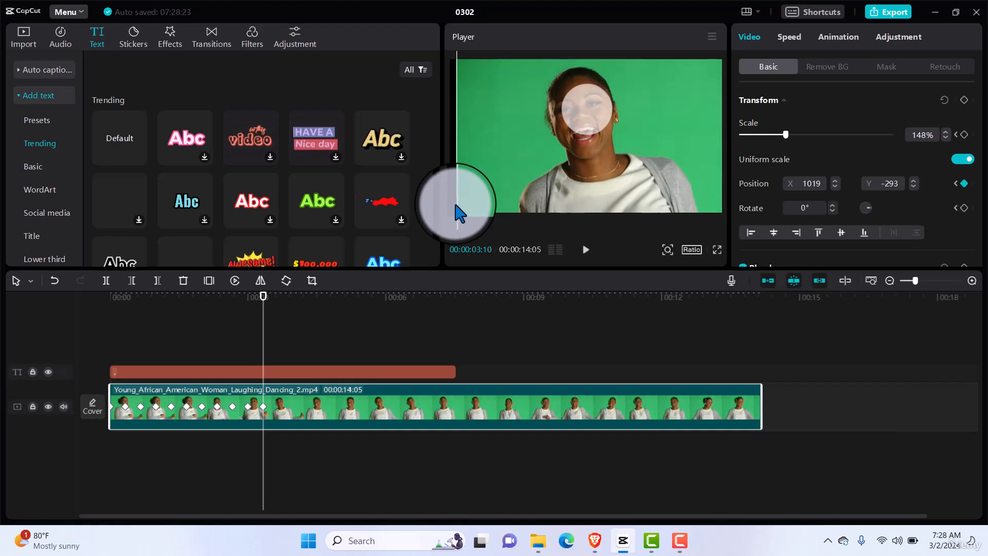
# Step: At 00:00:03:20, move the video clip to position X 929, Y 0 to bring the face back under the dot
pyautogui.click(478, 188)
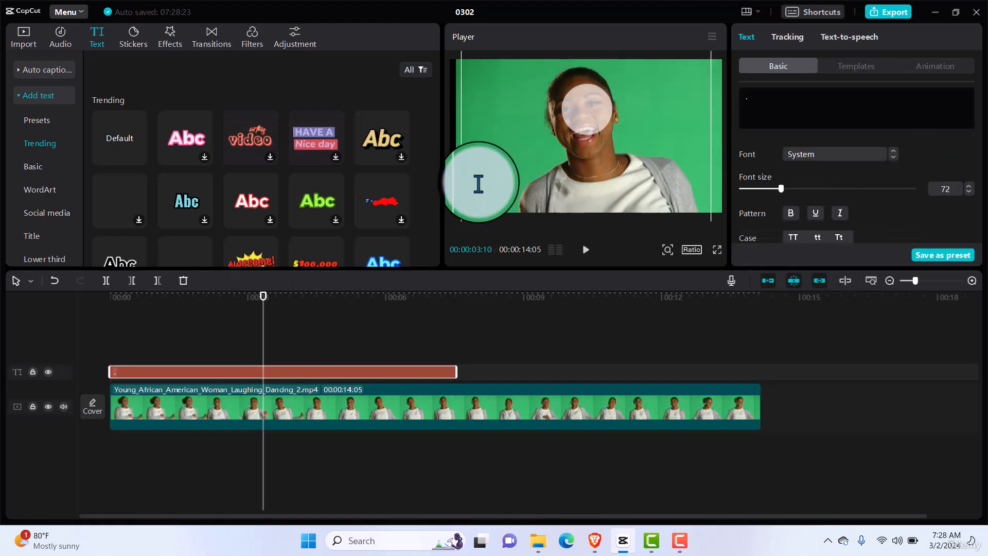
pyautogui.click(372, 411)
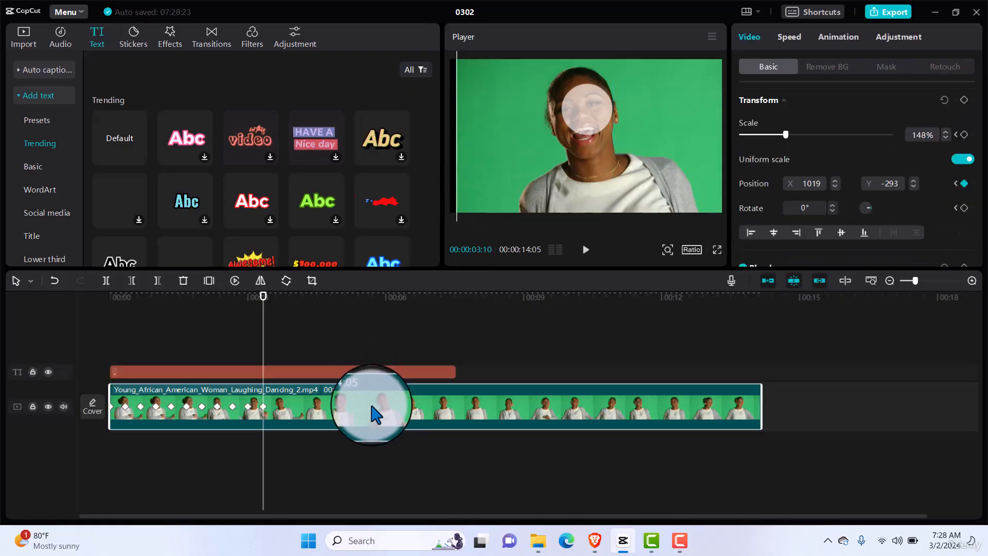
pyautogui.hotkey('shift', 'Right')
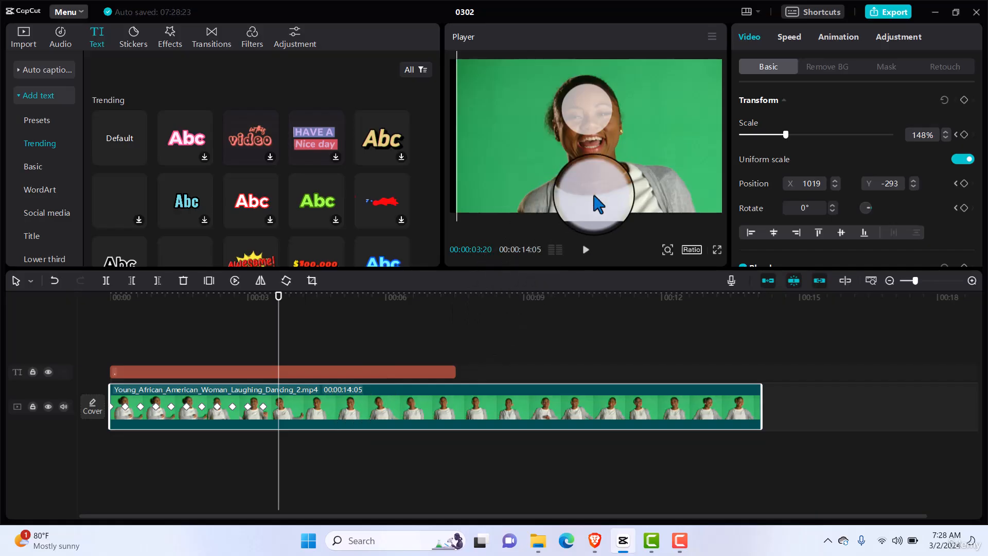
pyautogui.moveTo(593, 192); pyautogui.dragTo(588, 173)
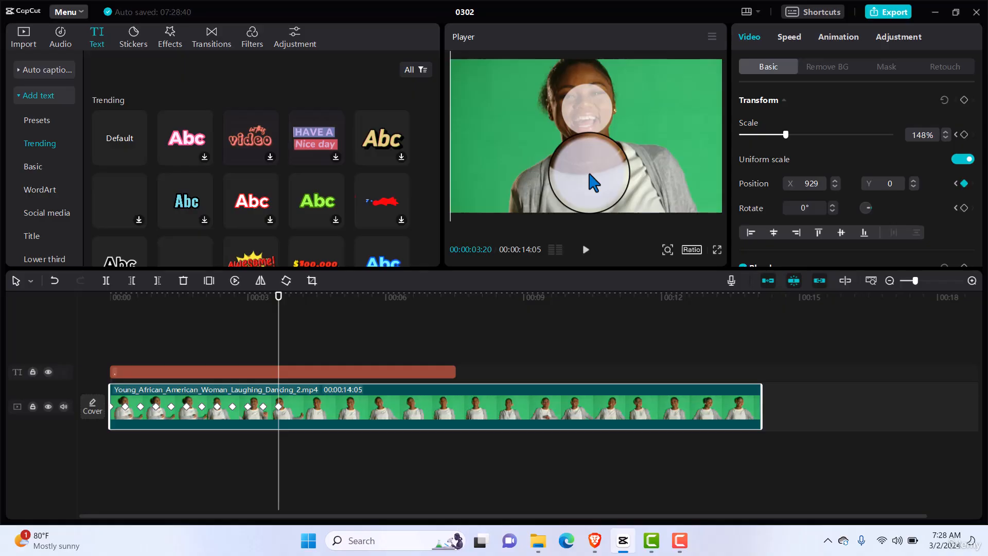
# Step: Align the face with the dot by moving the video to X 643, Y -136 at 00:00:04:00 and X 221, Y -154 at 00:00:04:10
pyautogui.hotkey('shift', 'Right')
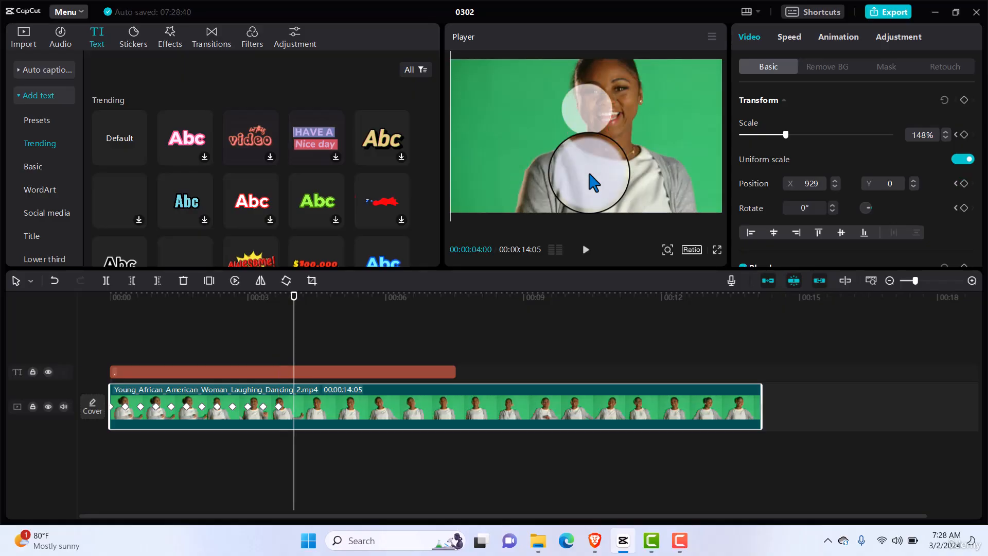
pyautogui.moveTo(646, 135); pyautogui.dragTo(625, 146)
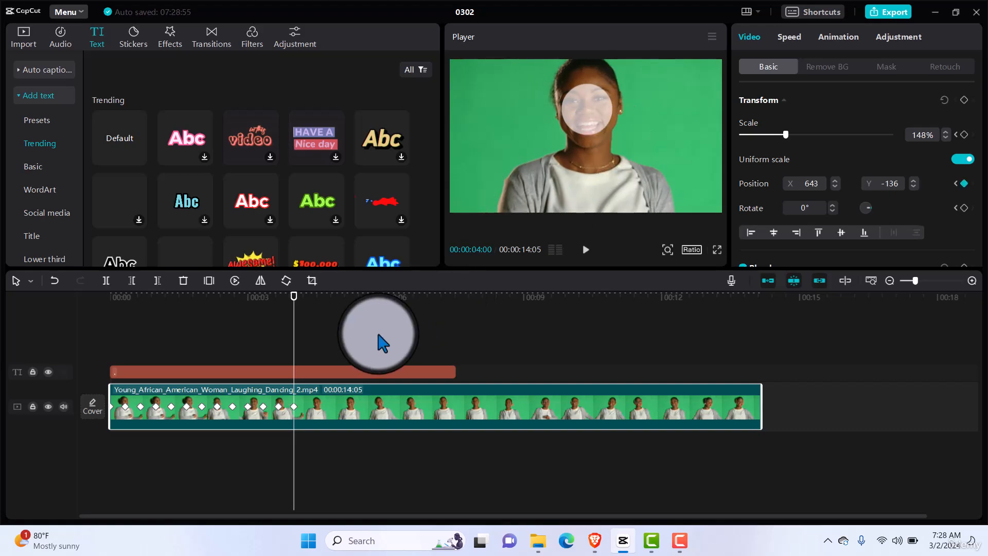
pyautogui.hotkey('shift', 'Right')
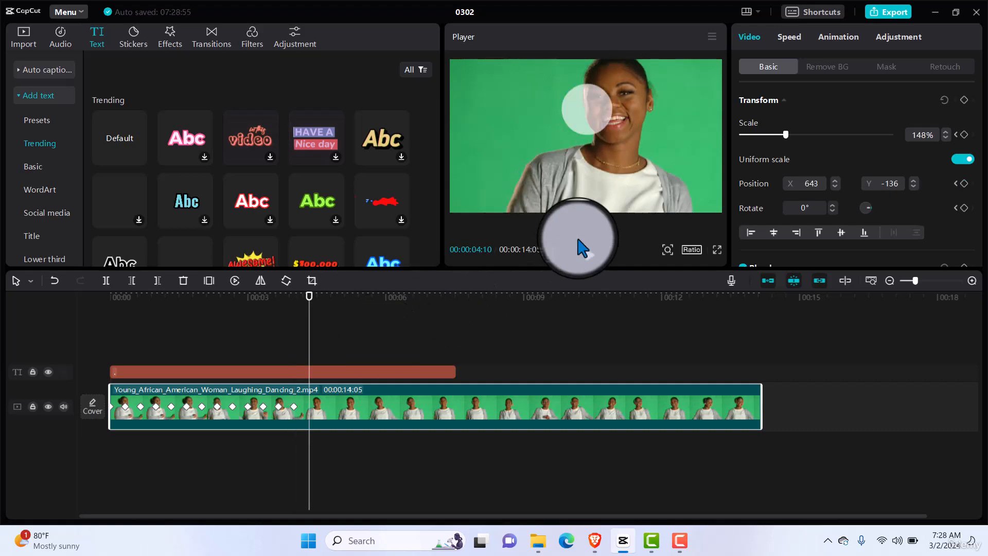
pyautogui.moveTo(617, 163); pyautogui.dragTo(597, 169)
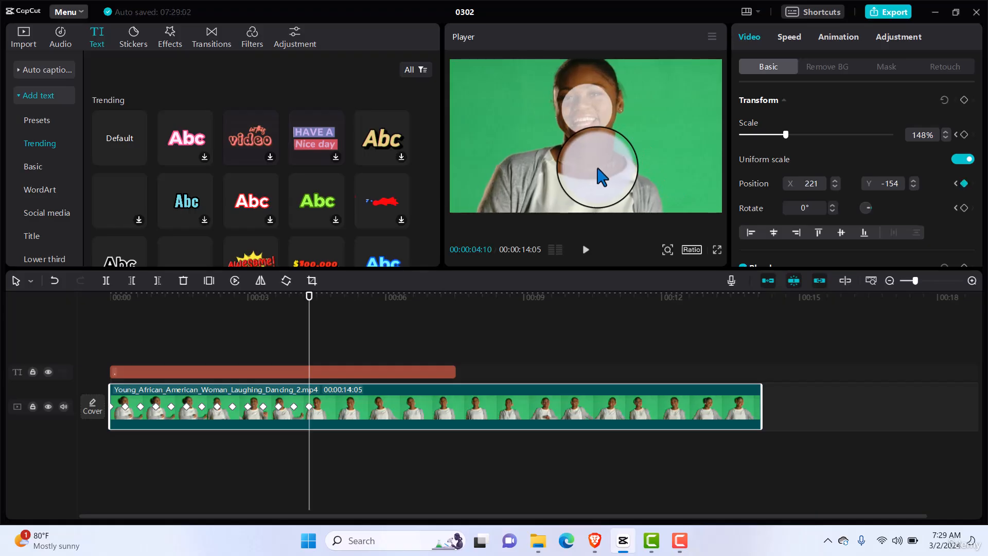
# Step: Advance to 00:00:05:10 and move the video to position X 498, Y -227 to recentre the face under the dot
pyautogui.hotkey('shift', 'Right')
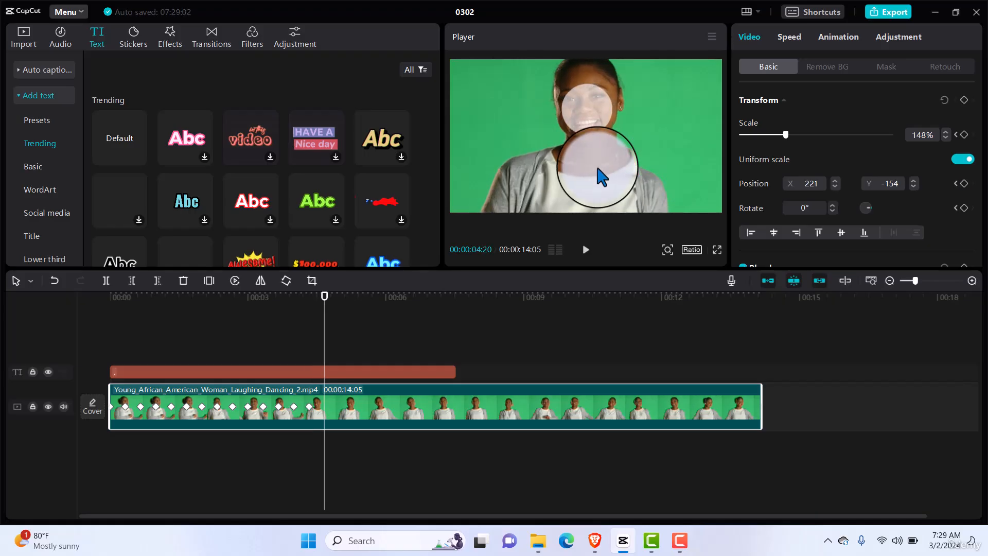
pyautogui.hotkey('shift', 'Right')
pyautogui.hotkey('shift', 'Right')
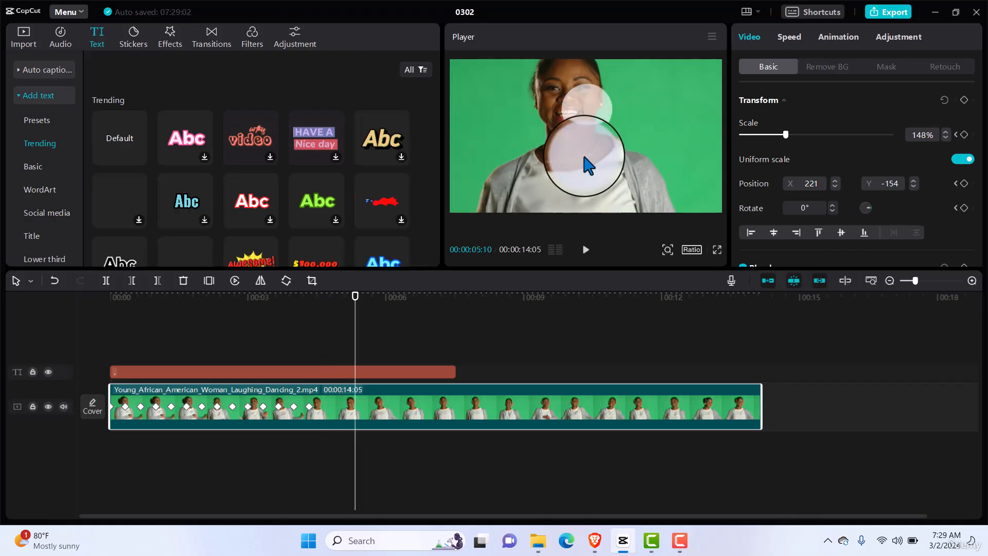
pyautogui.moveTo(584, 156); pyautogui.dragTo(603, 162)
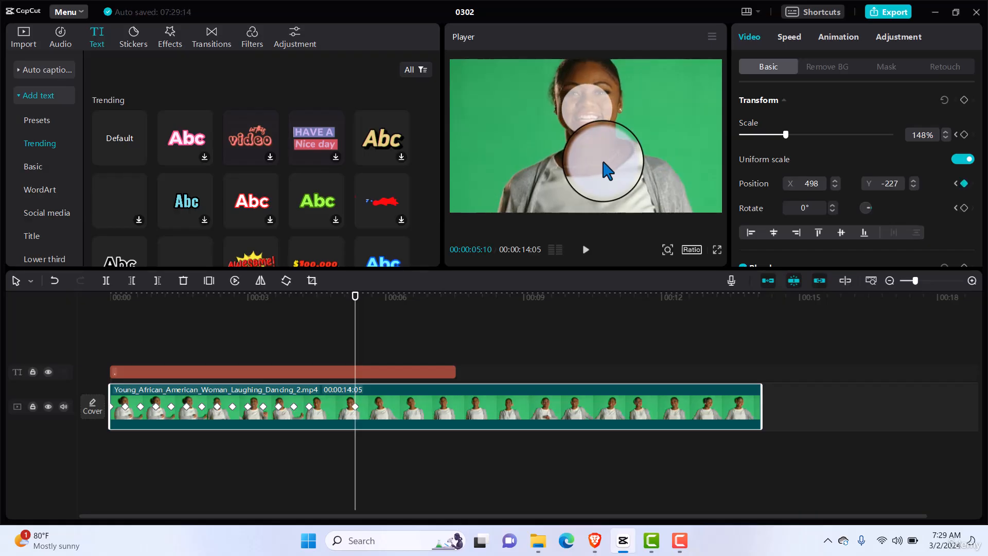
# Step: Advance to 00:00:06:20 and keyframe the video's position at X 638, Y -190, matching the face to the dot
pyautogui.hotkey('shift', 'Right')
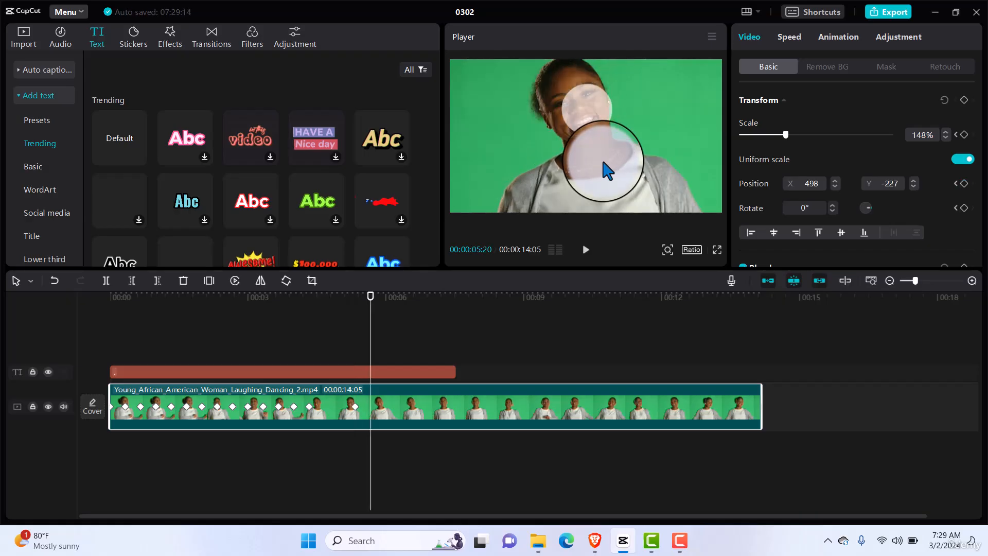
pyautogui.hotkey('shift', 'Right')
pyautogui.hotkey('shift', 'Right')
pyautogui.hotkey('shift', 'Right')
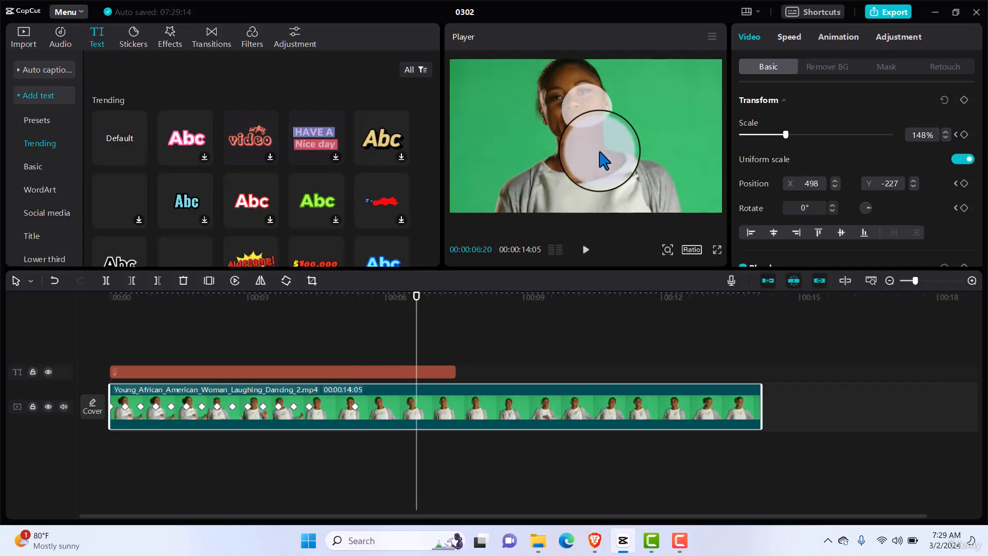
pyautogui.moveTo(608, 159); pyautogui.dragTo(610, 160)
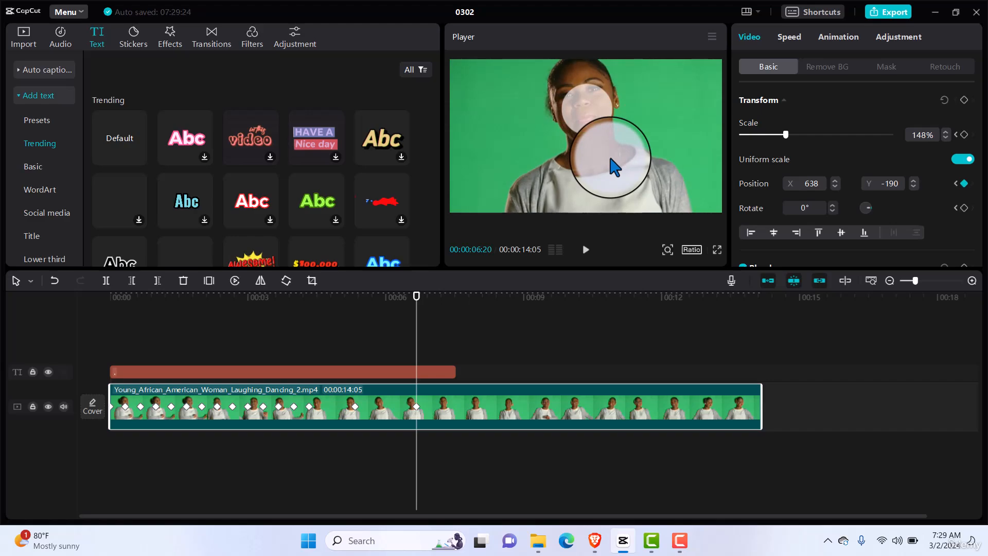
# Step: Advance to 00:00:07:10, extend the guide dot's text clip almost to the end of the video, and reselect the video clip
pyautogui.hotkey('shift', 'Right')
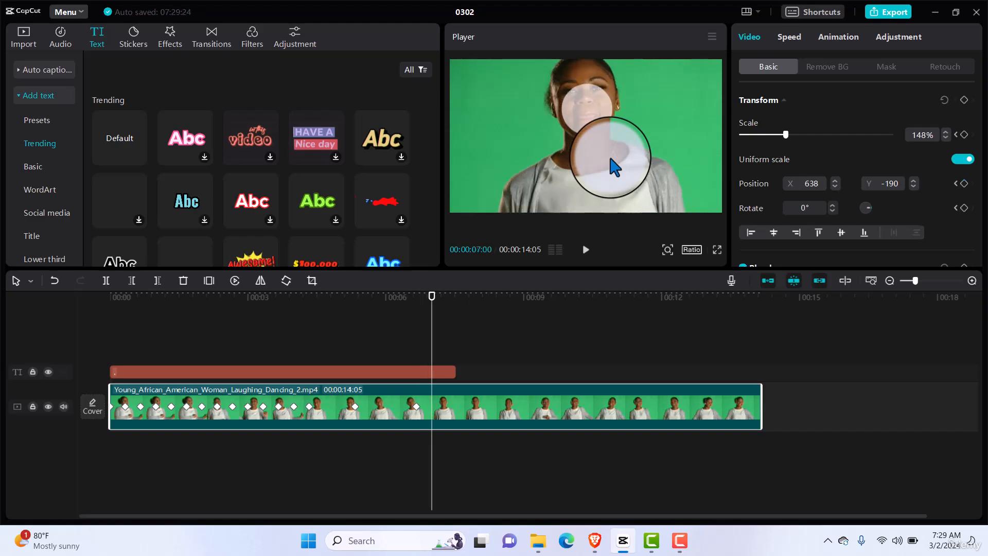
pyautogui.hotkey('shift', 'Right')
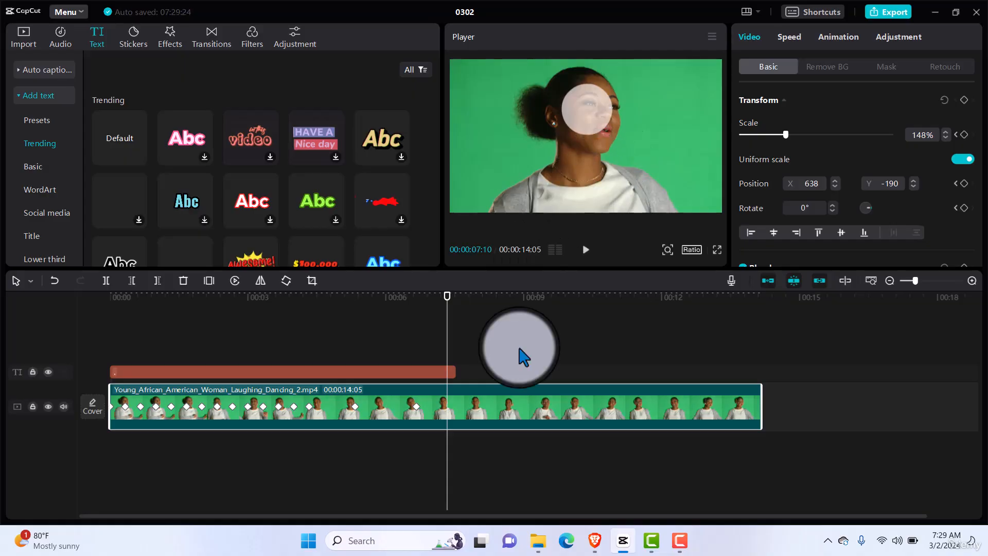
pyautogui.click(432, 372)
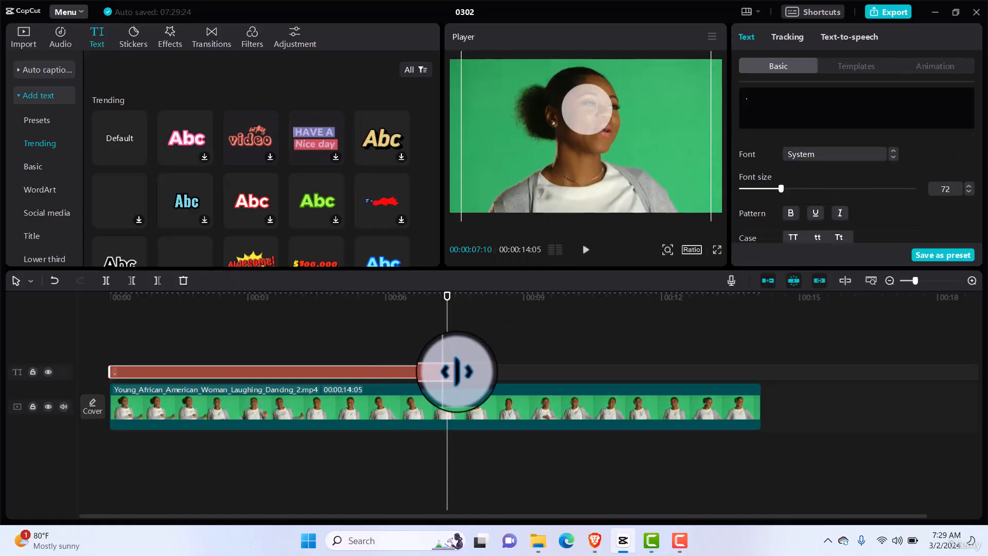
pyautogui.moveTo(456, 371); pyautogui.dragTo(753, 375)
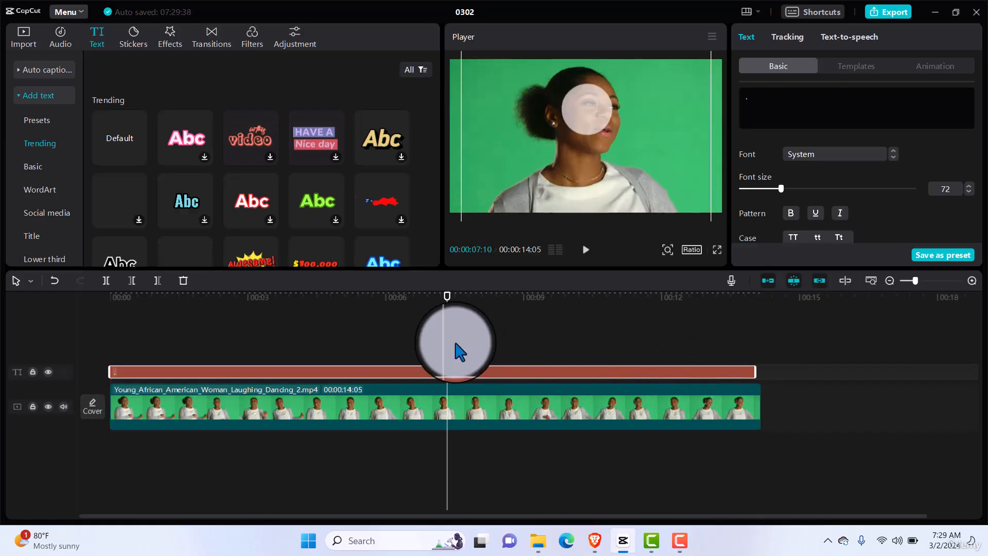
pyautogui.click(468, 425)
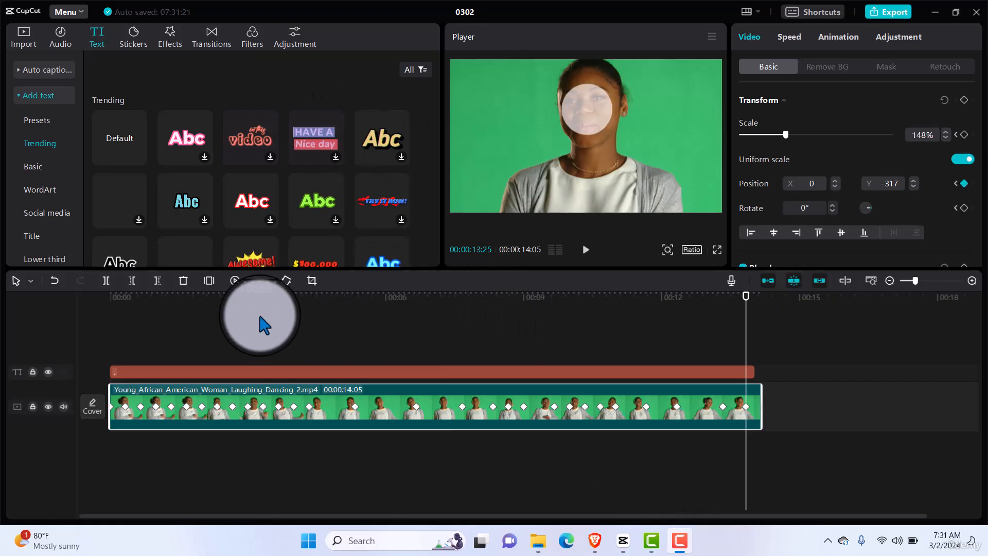
# Step: Return to 00:00:00:03 and nudge the guide dot slightly upward over the woman's face
pyautogui.click(119, 340)
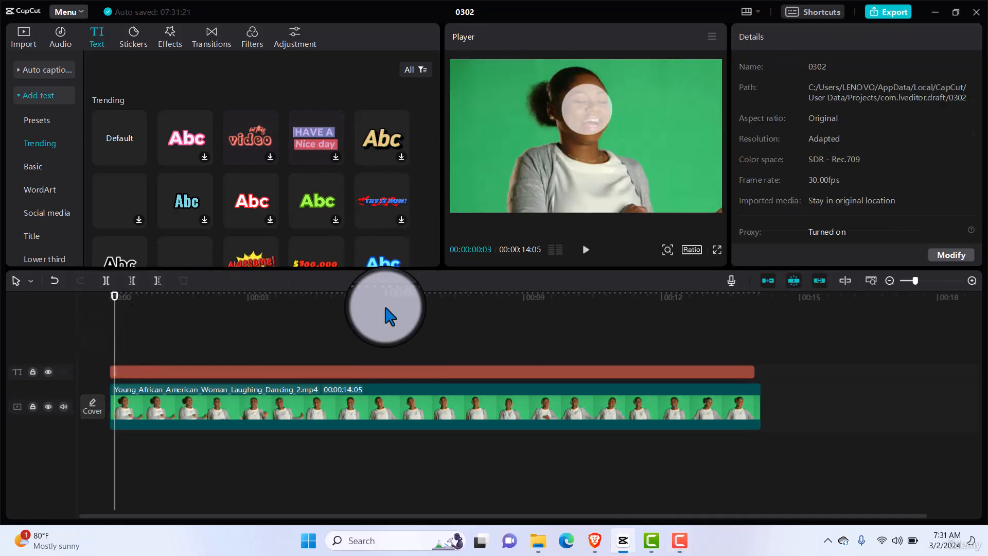
pyautogui.click(593, 117)
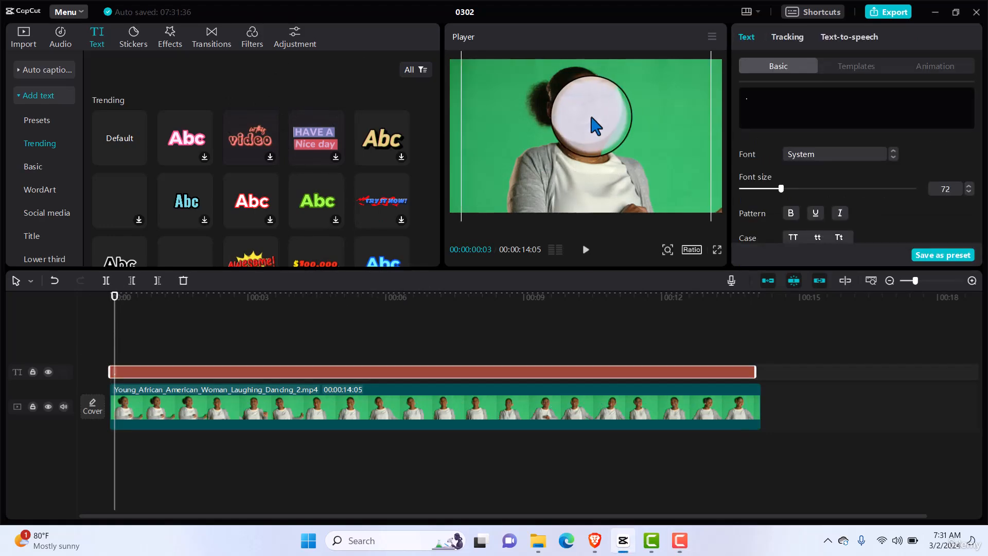
pyautogui.moveTo(604, 118)
pyautogui.mouseDown()
pyautogui.moveTo(569, 114)
pyautogui.moveTo(609, 116)
pyautogui.moveTo(594, 115)
pyautogui.mouseUp()
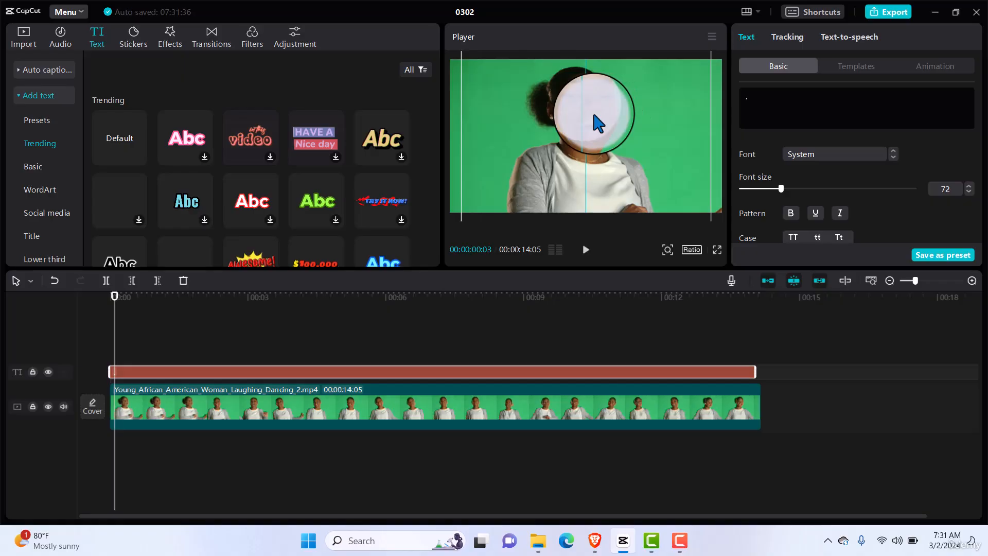
pyautogui.moveTo(594, 115); pyautogui.dragTo(593, 116)
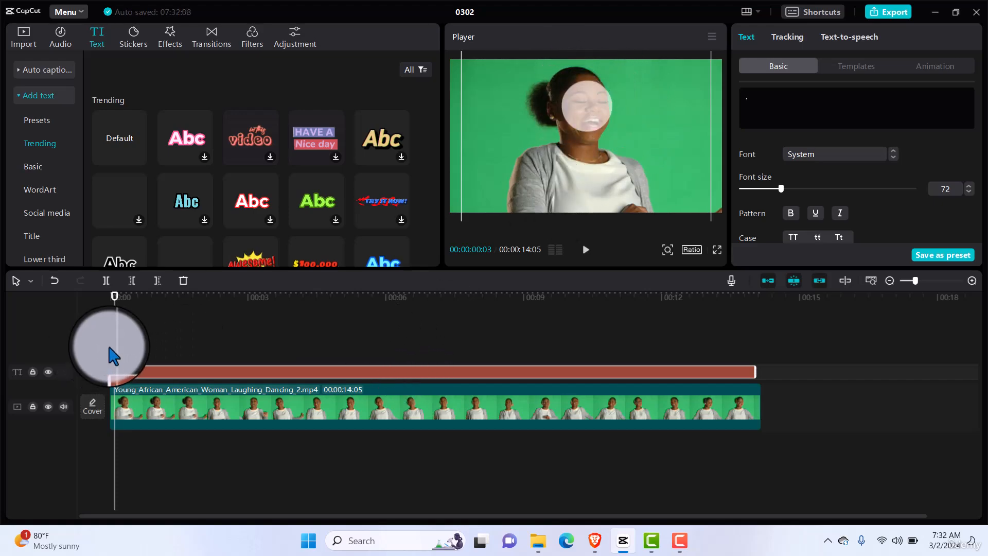
# Step: Play the video from 00:00:00:00 to near its end to check how the face follows the guide dot
pyautogui.click(123, 348)
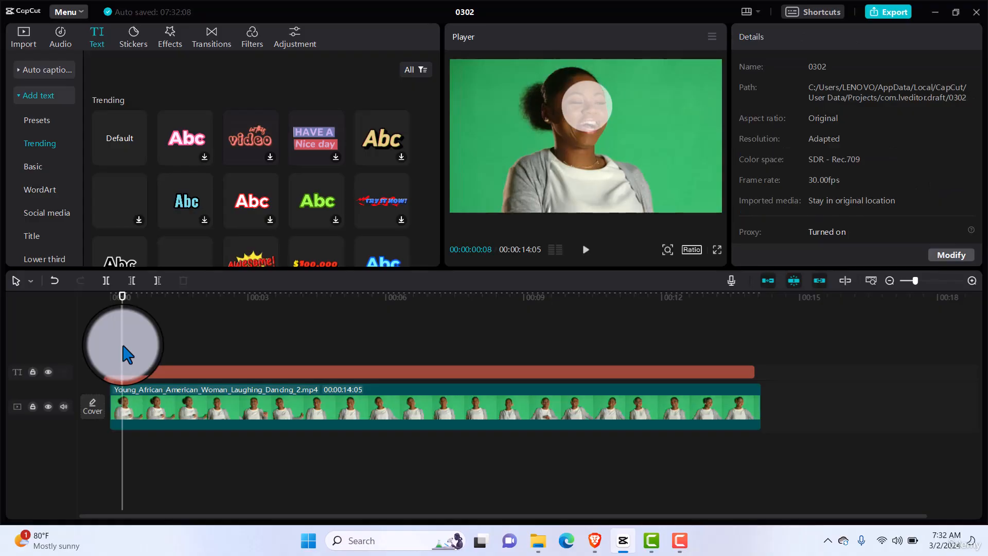
pyautogui.moveTo(122, 301); pyautogui.dragTo(108, 310)
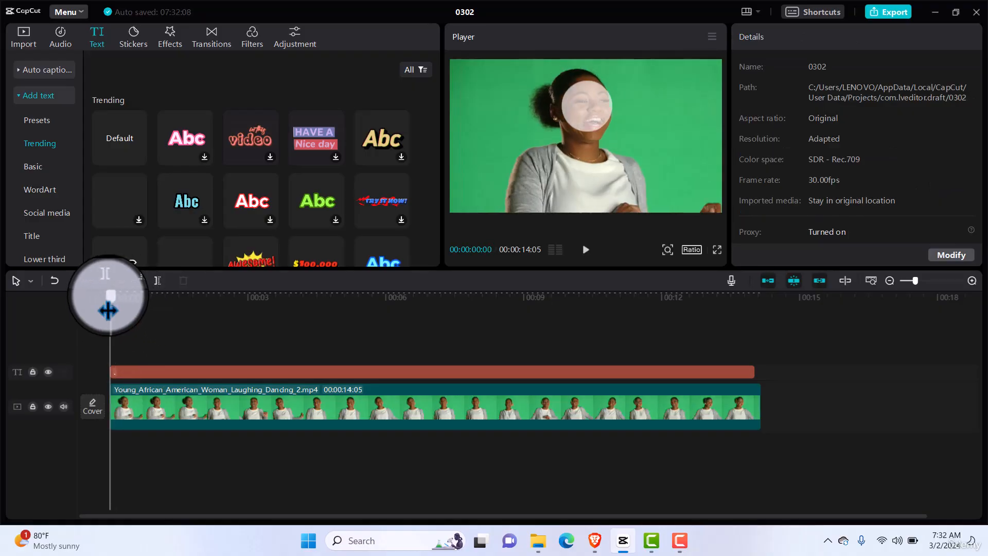
pyautogui.press('space')
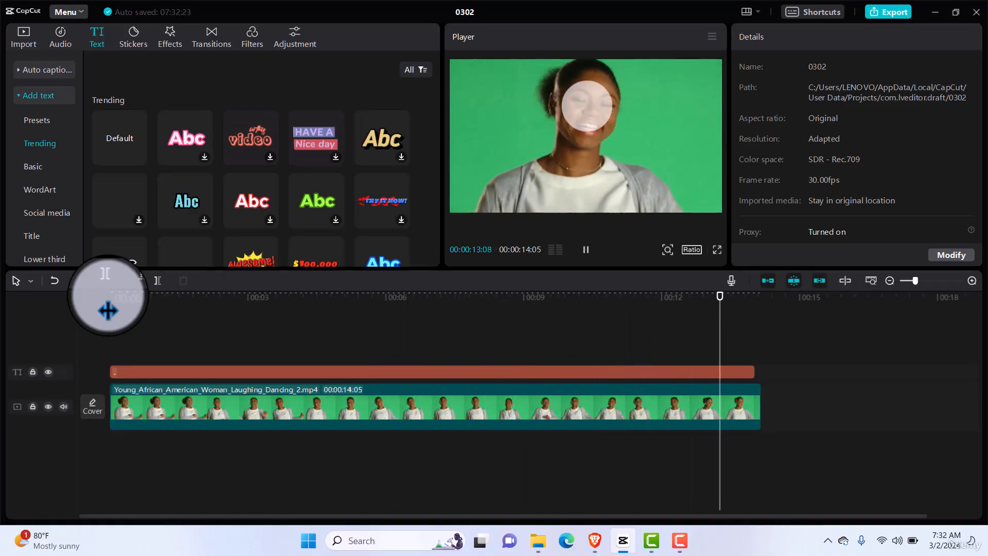
pyautogui.press('space')
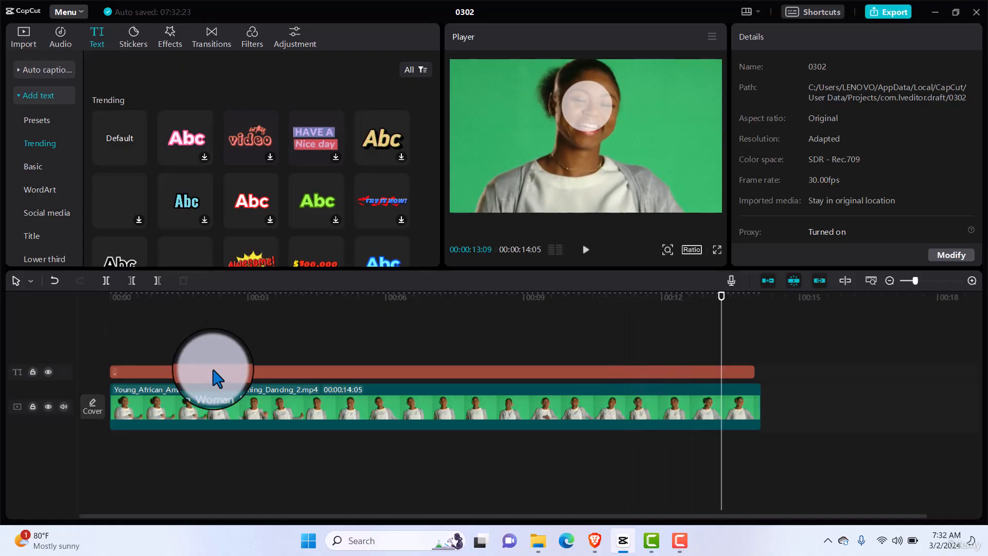
# Step: Delete the guide dot's text clip and play the video from 00:00:00:00 without it
pyautogui.click(217, 378)
pyautogui.press('Delete')
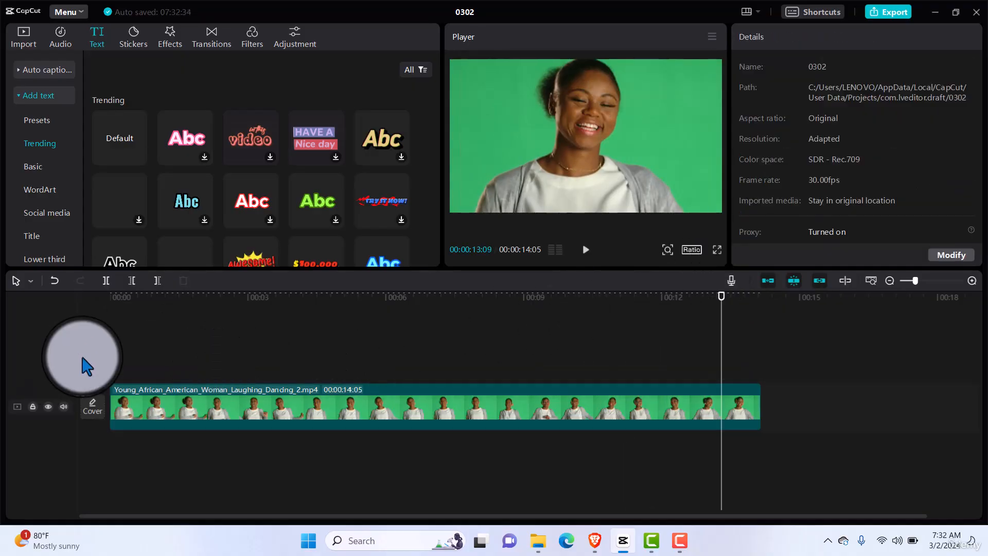
pyautogui.click(110, 356)
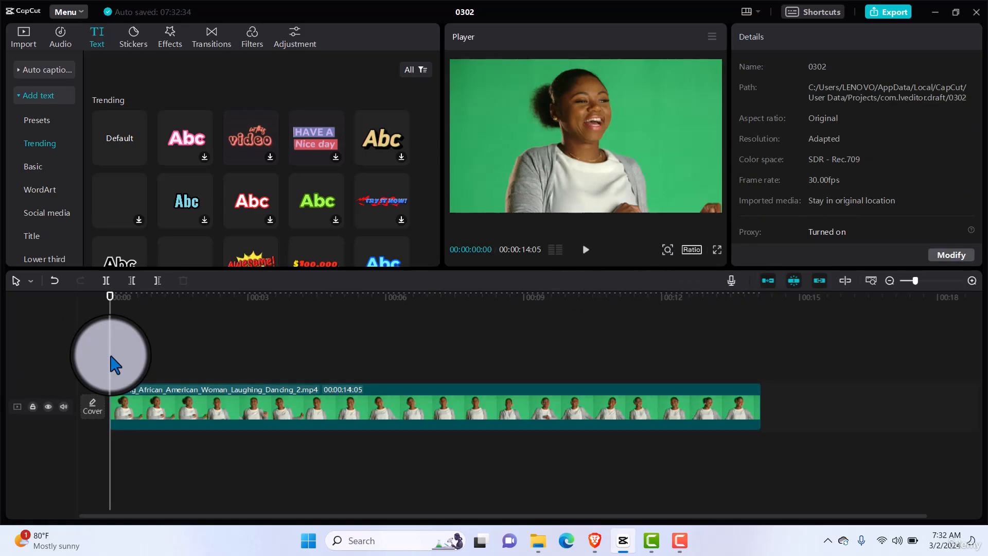
pyautogui.press('space')
pyautogui.press('space')
pyautogui.click(586, 249)
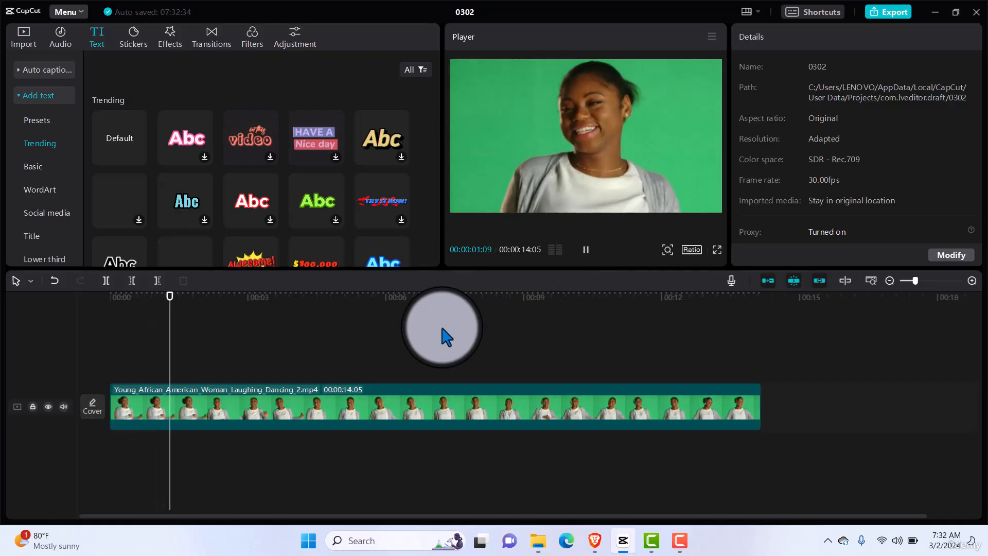